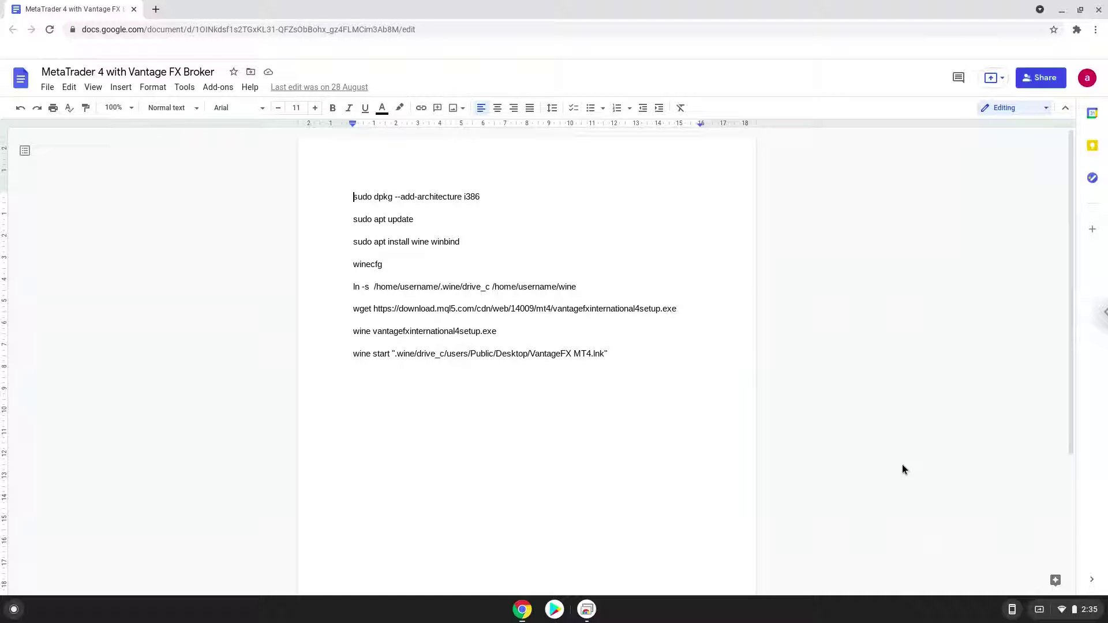
# Install the Linux development environment from the Chrome OS developer settings, and close the resulting Terminal window and Settings
pyautogui.click(1068, 615)
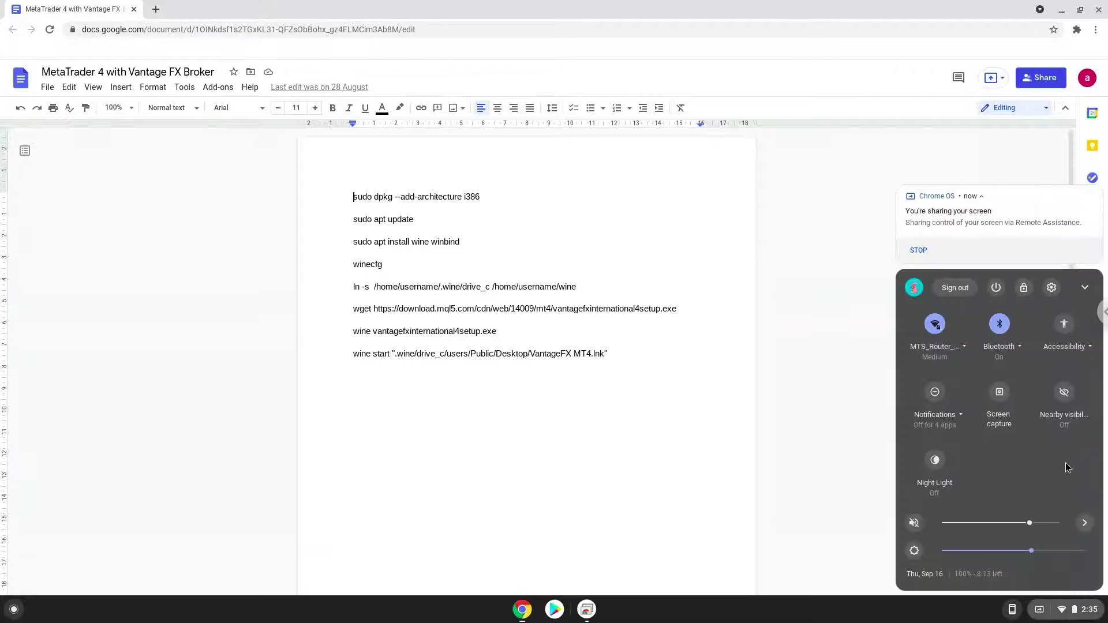
pyautogui.click(1050, 285)
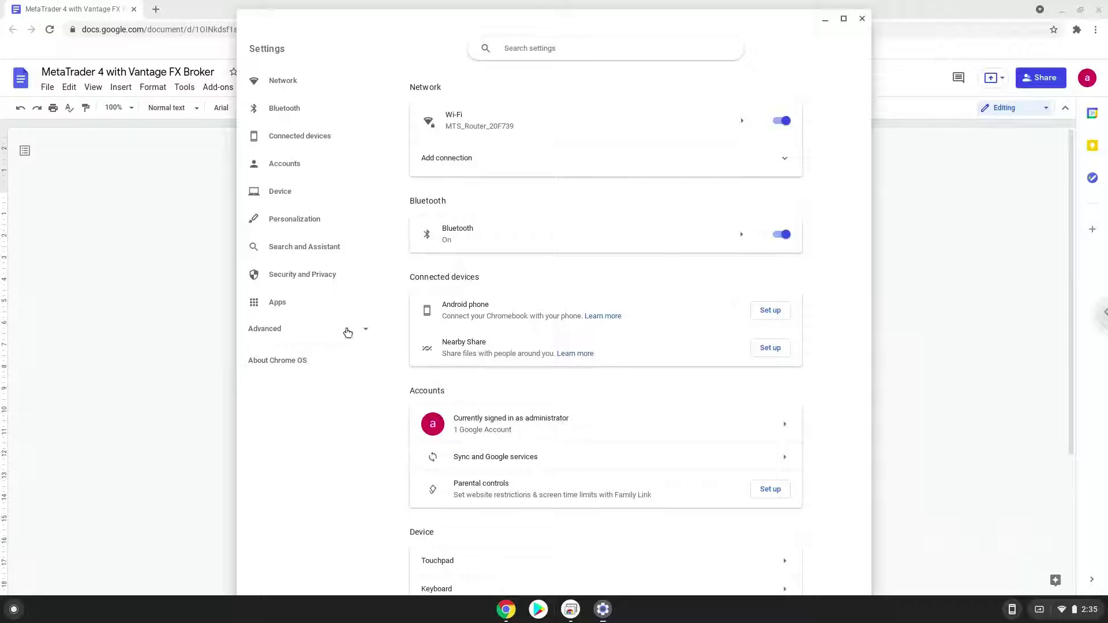
pyautogui.click(336, 332)
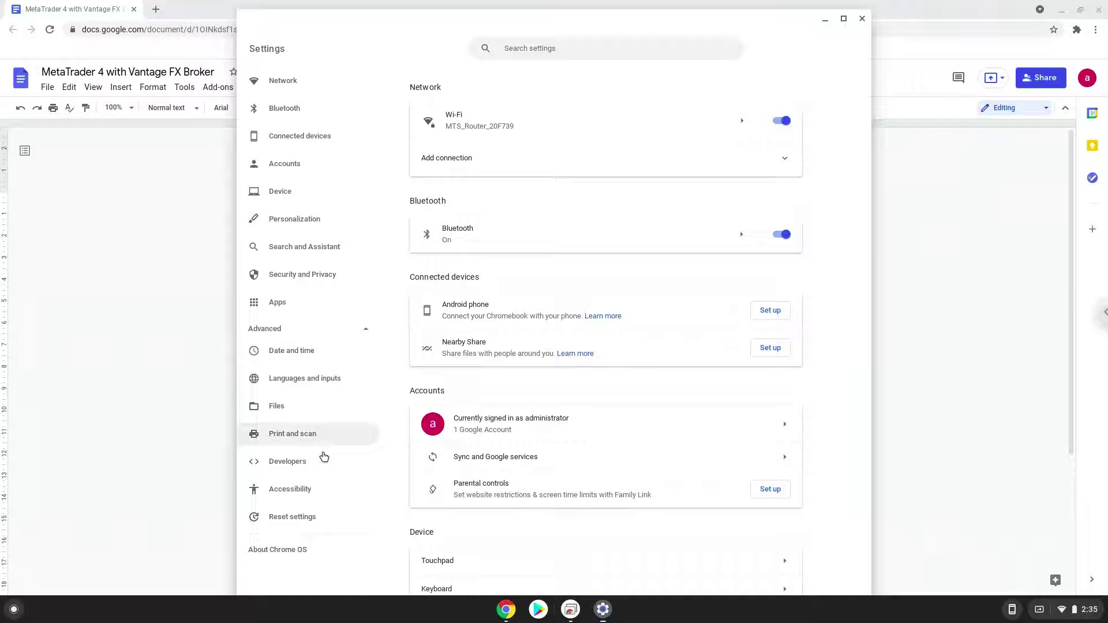
pyautogui.click(324, 461)
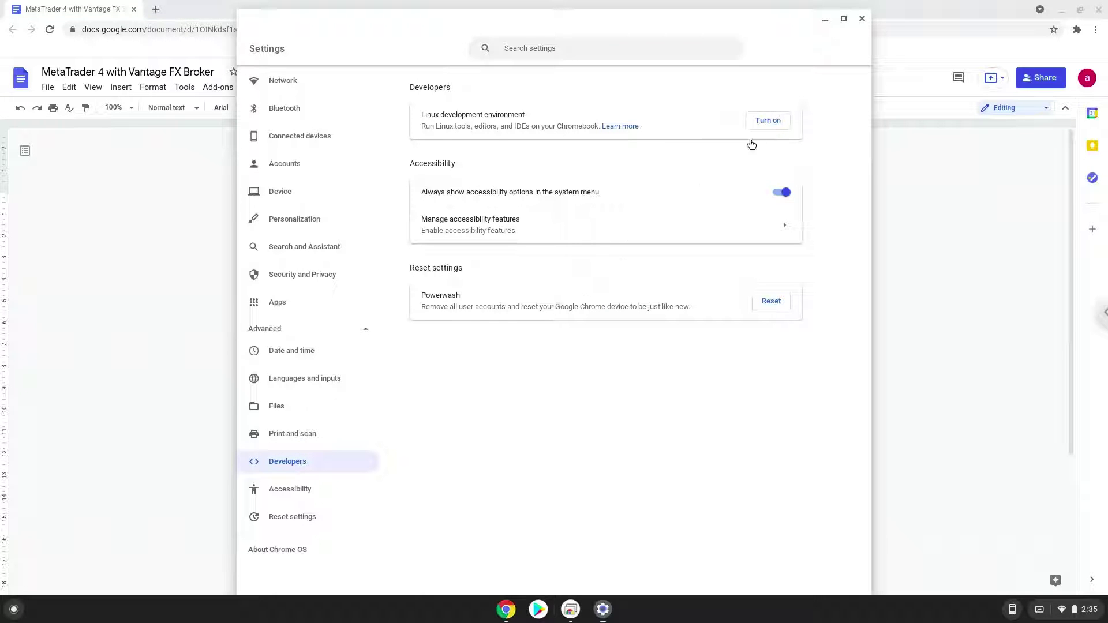
pyautogui.click(766, 121)
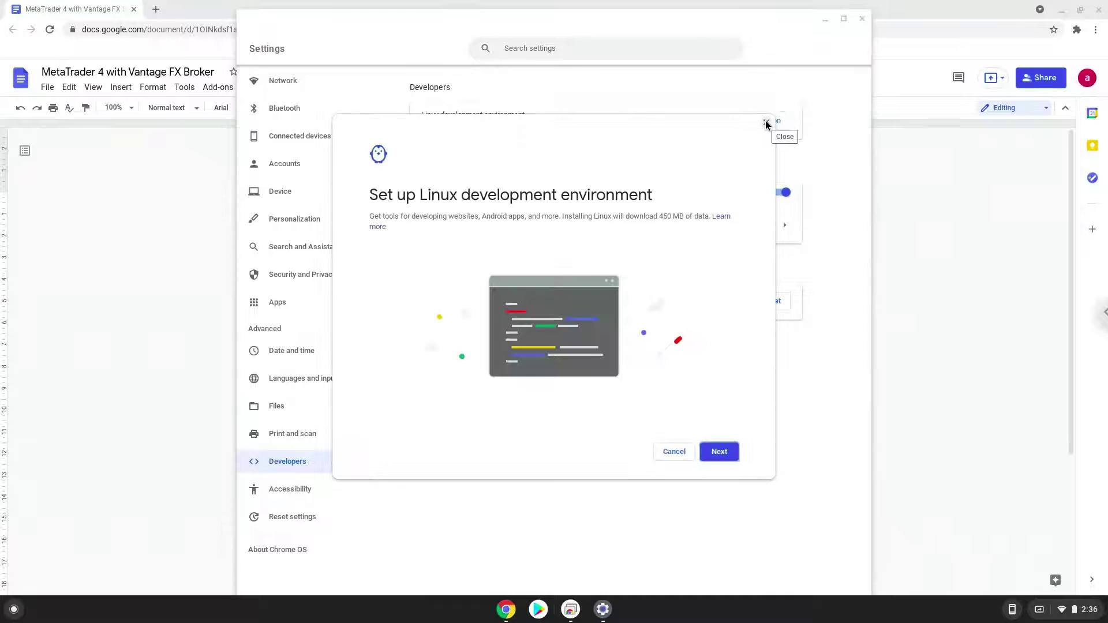
pyautogui.click(730, 451)
pyautogui.click(730, 451)
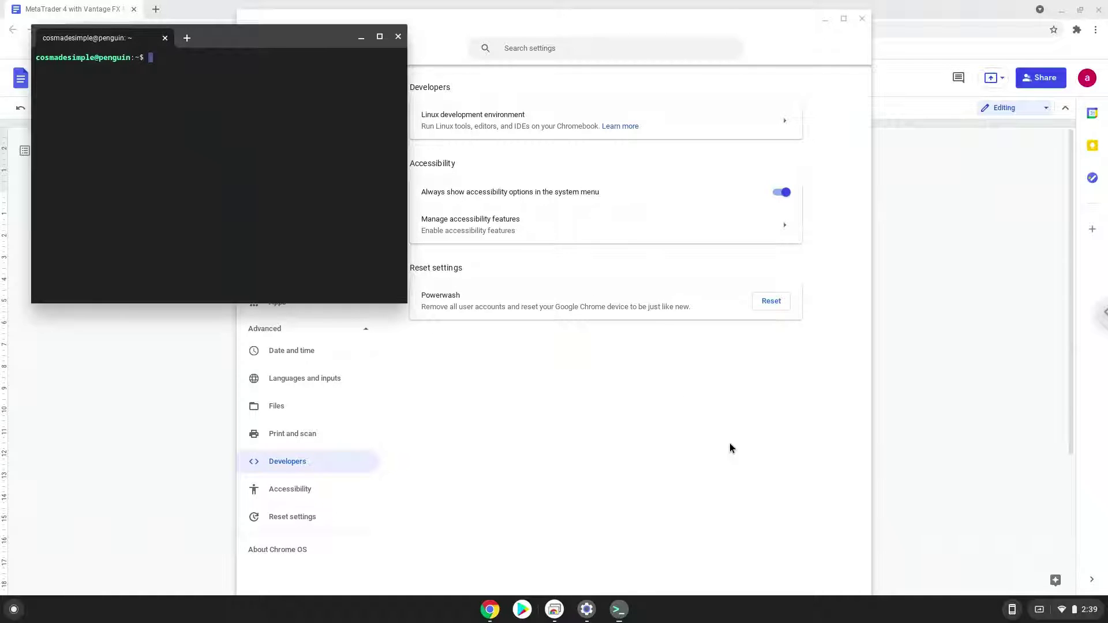
pyautogui.click(398, 37)
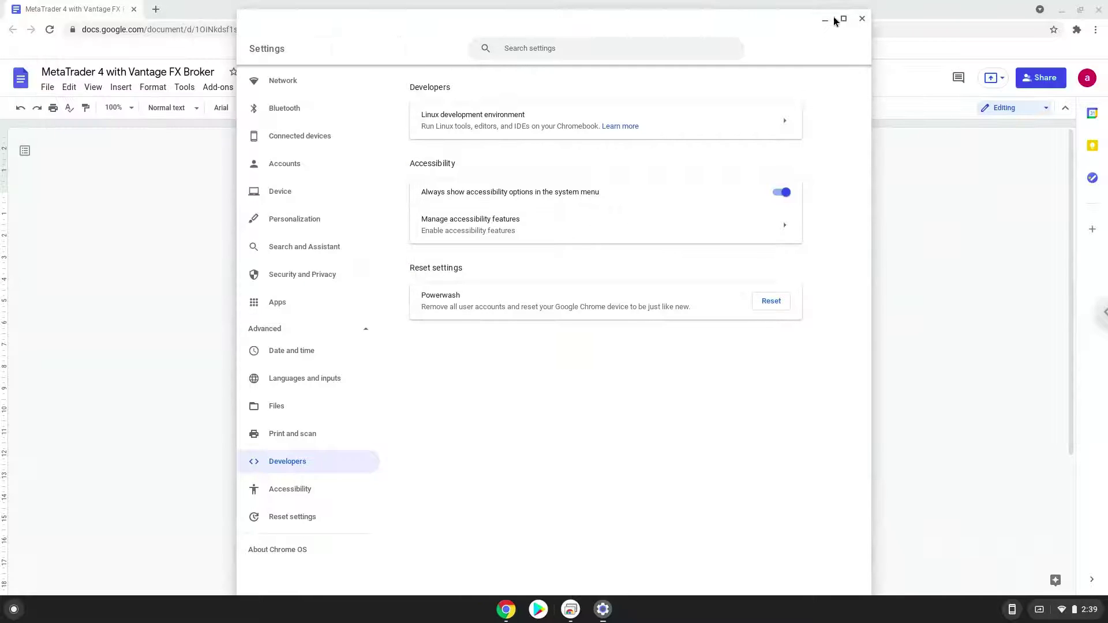
pyautogui.click(861, 19)
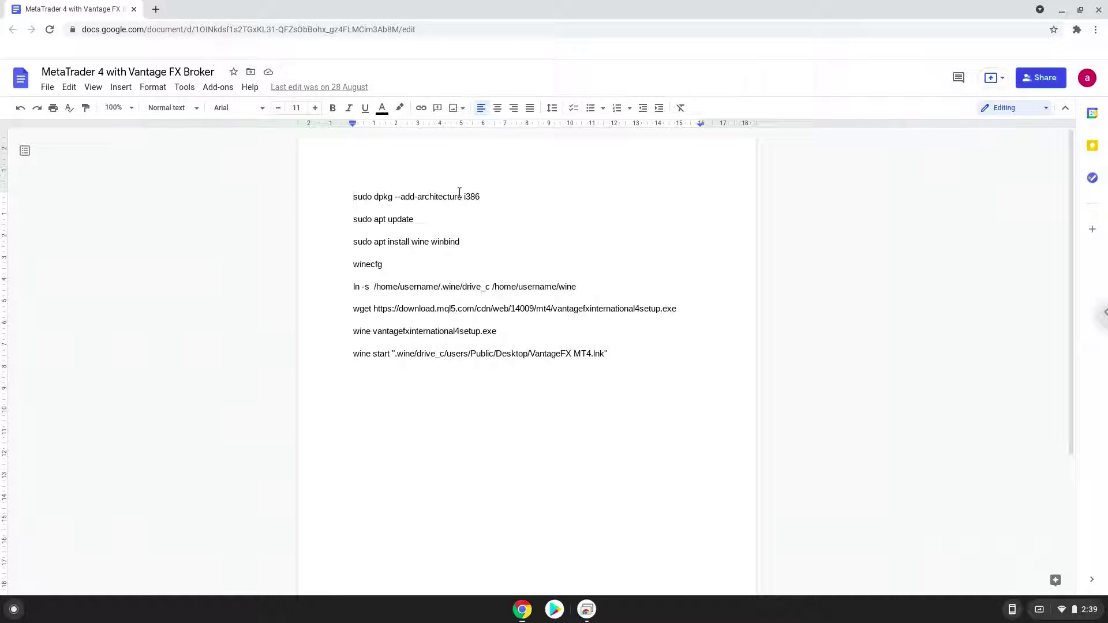
# Copy the command "sudo dpkg --add-architecture i386" from the document's first line
pyautogui.doubleClick(459, 196)
pyautogui.tripleClick(459, 196)
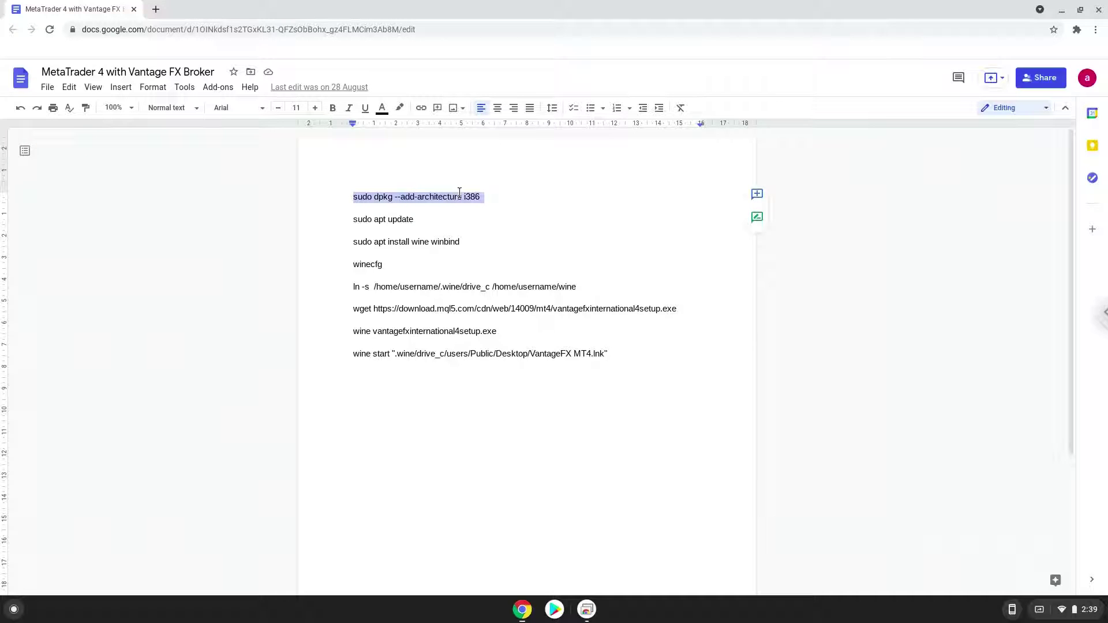
pyautogui.rightClick(460, 195)
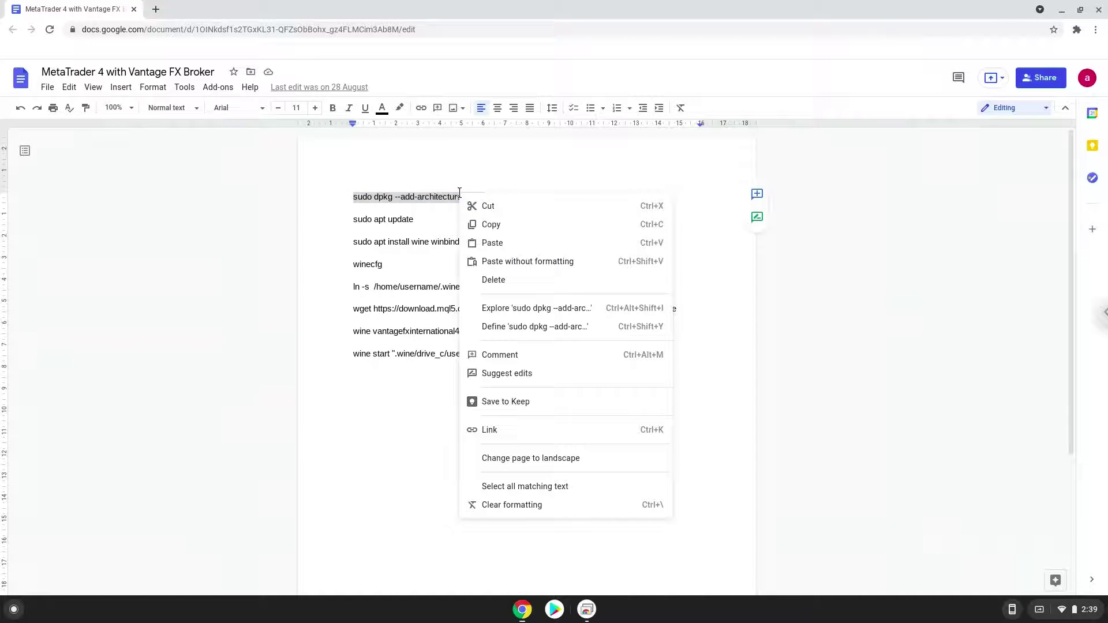
pyautogui.click(489, 222)
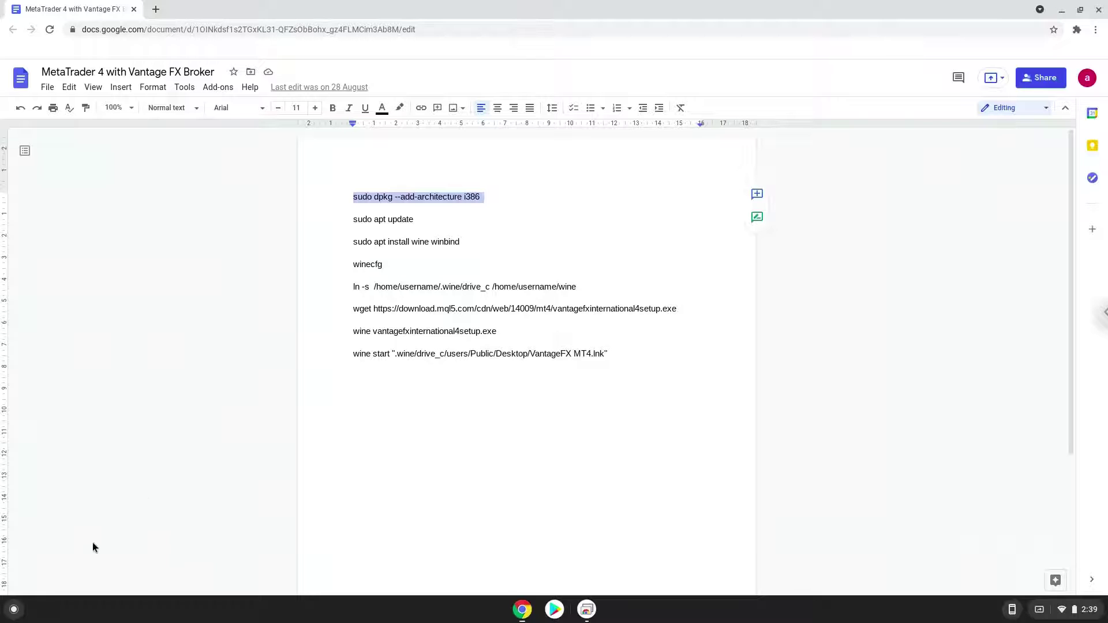
# Open a maximized Terminal window and run the copied "sudo dpkg --add-architecture i386" command
pyautogui.click(15, 610)
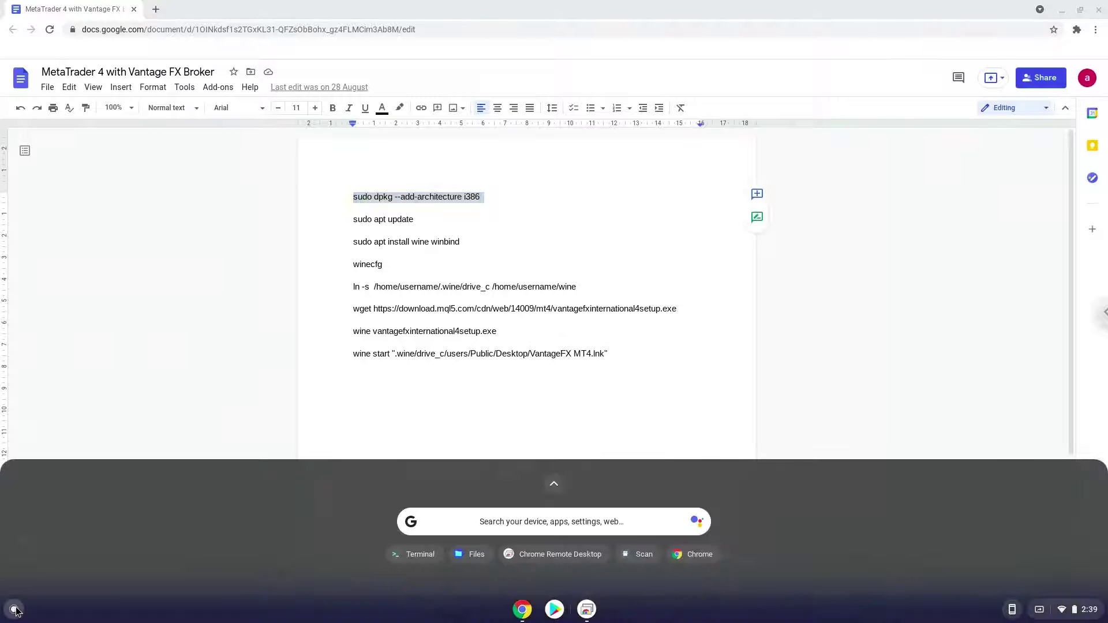
pyautogui.write('ter')
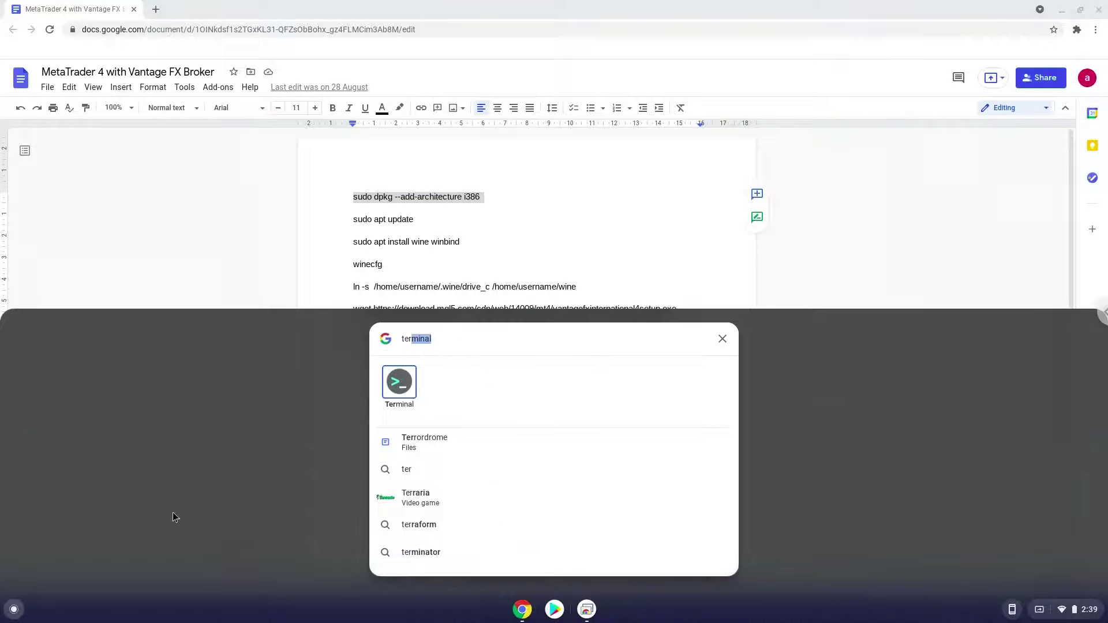
pyautogui.click(398, 384)
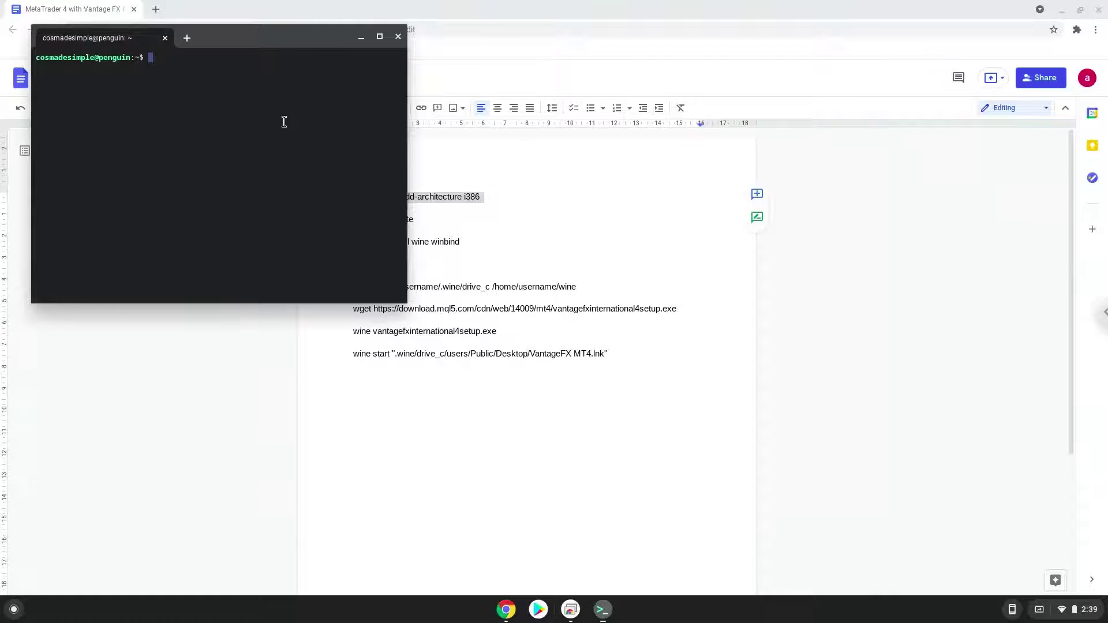
pyautogui.doubleClick(242, 43)
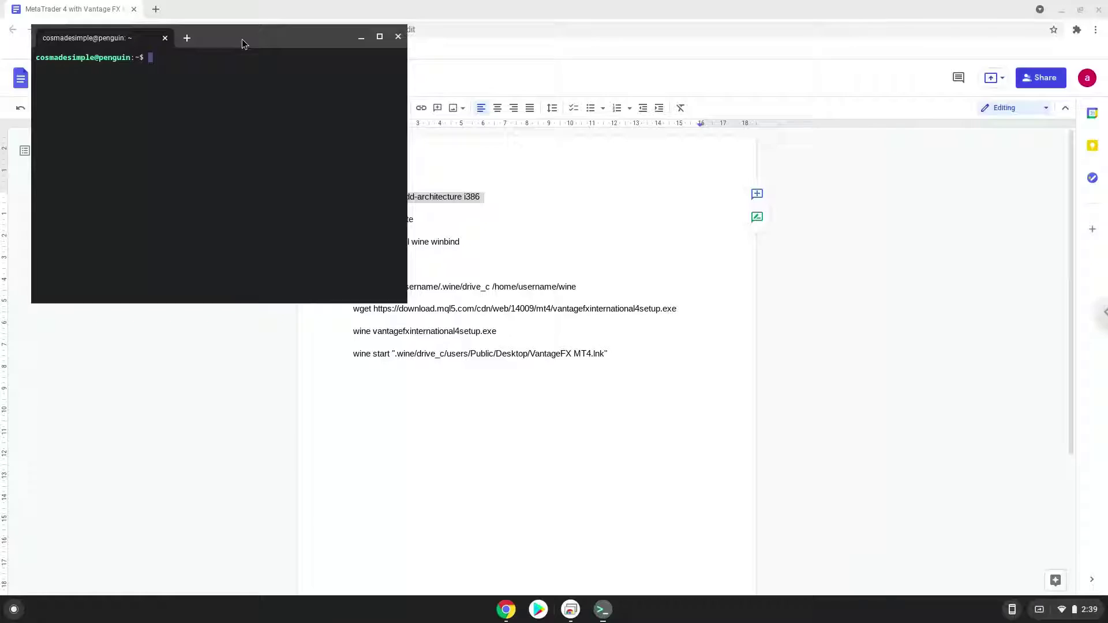
pyautogui.hotkey('ctrl', 'shift', 'v')
pyautogui.press('Return')
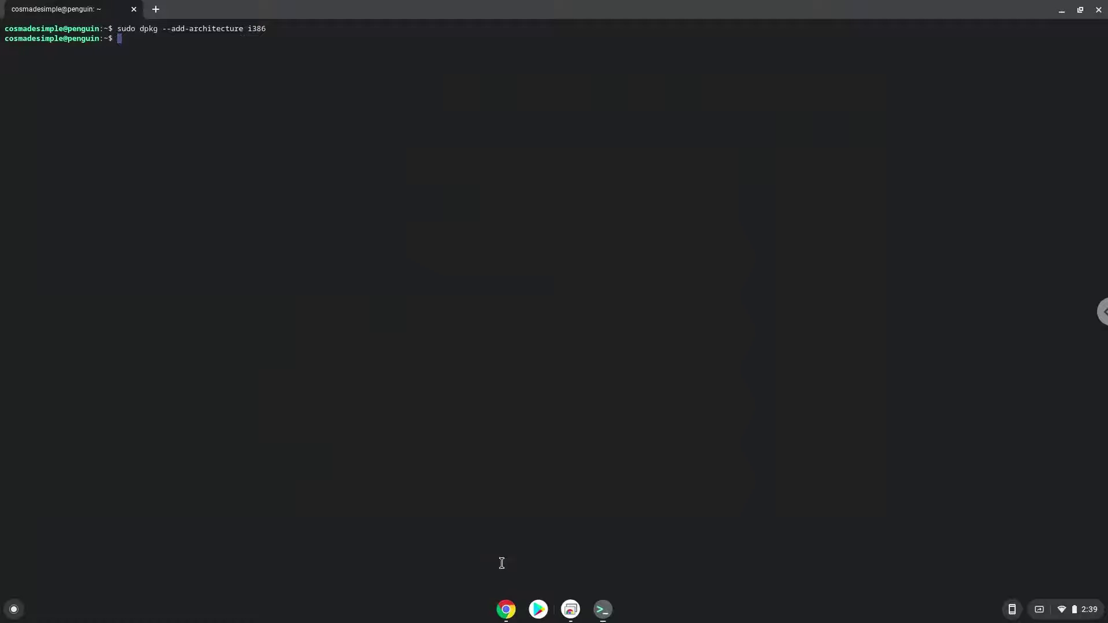
# Copy "sudo apt update" from the Google Docs document and run it in the Terminal
pyautogui.click(507, 609)
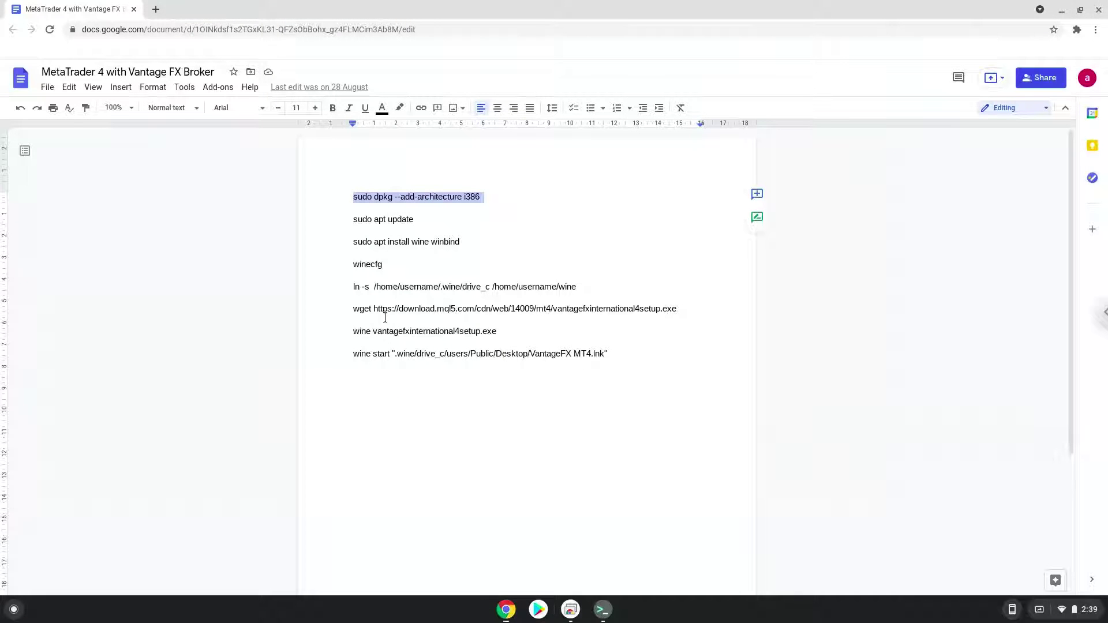
pyautogui.tripleClick(354, 219)
pyautogui.rightClick(354, 219)
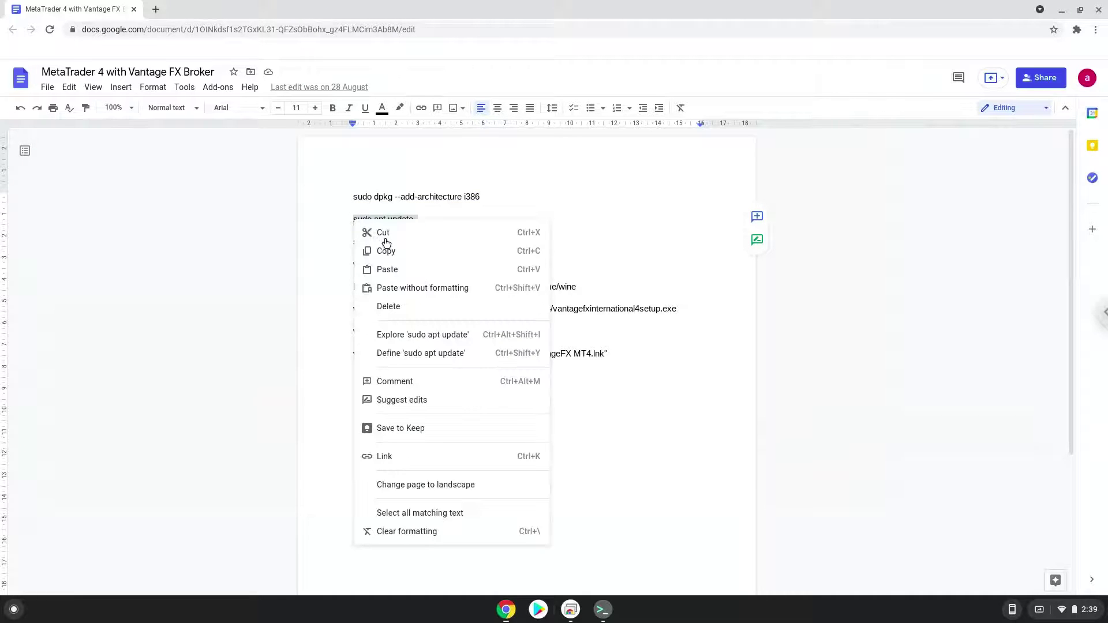
pyautogui.click(395, 252)
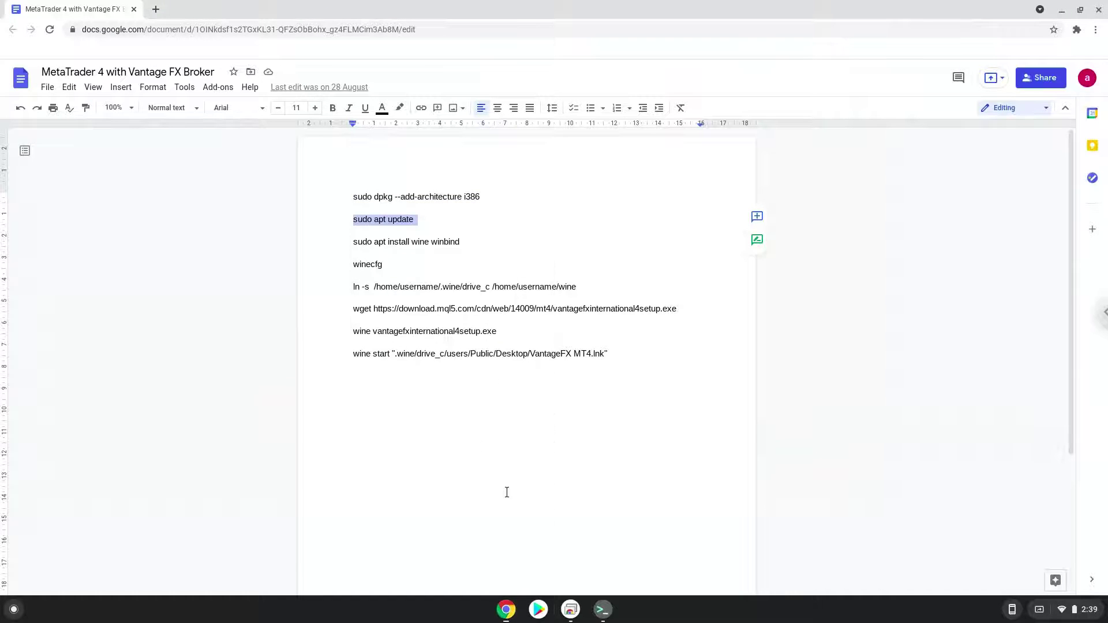
pyautogui.click(602, 612)
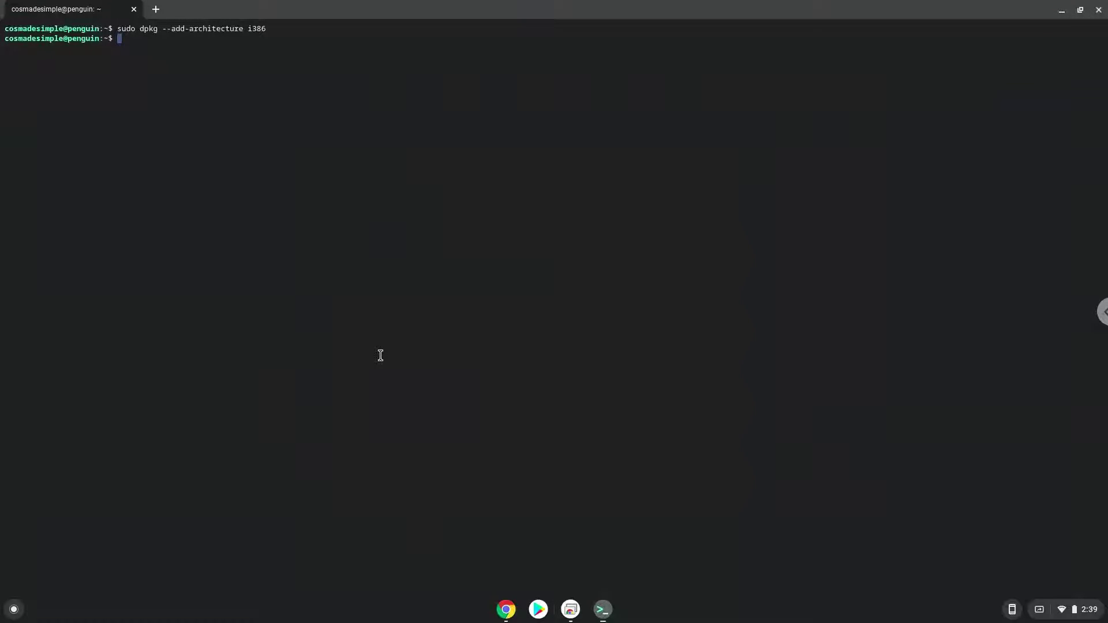
pyautogui.hotkey('ctrl', 'shift', 'v')
pyautogui.press('Return')
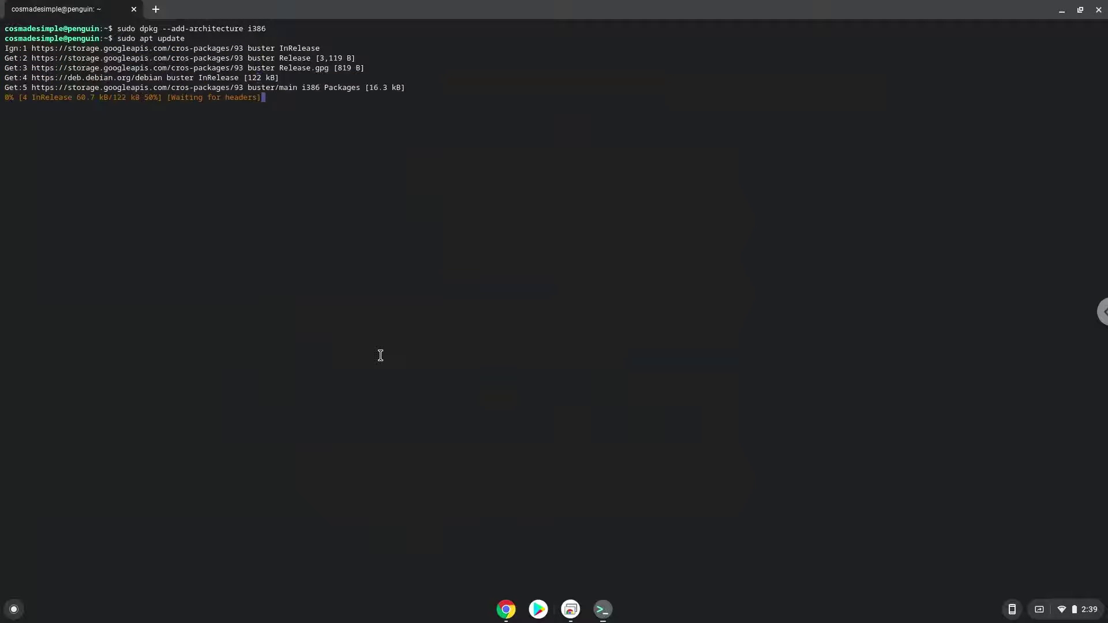
# Answer "y" to accept the changed Suite values of both Debian repositories and continue the update
pyautogui.write('y')
pyautogui.press('Return')
pyautogui.write('y')
pyautogui.press('Return')
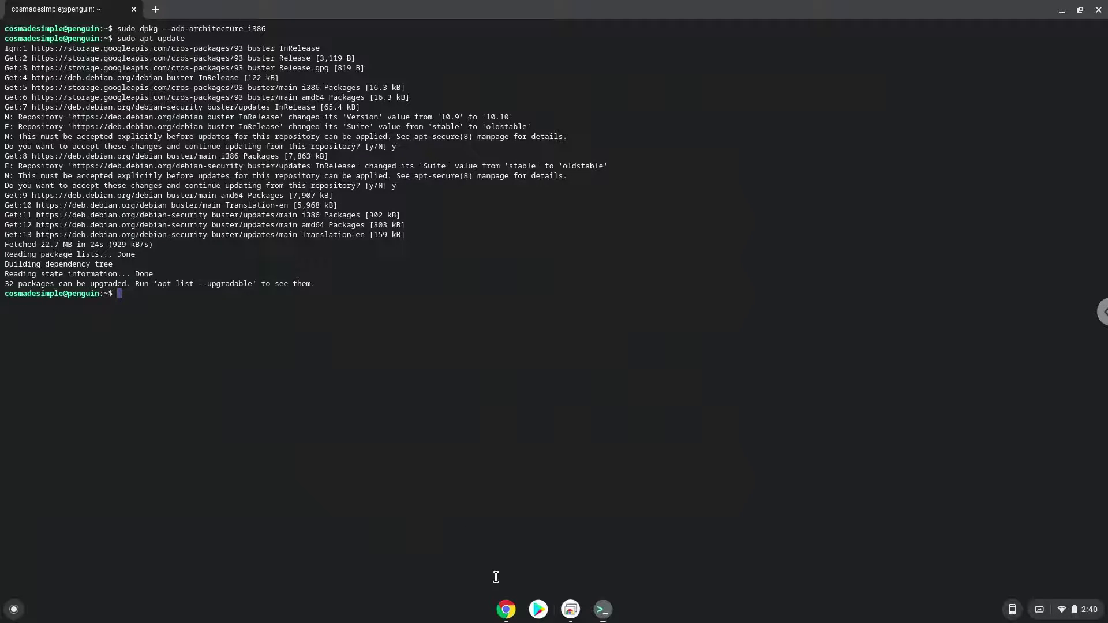
# Copy "sudo apt install wine winbind" from the document and run it in the Terminal, accepting the installation and answering No to modifying smb.conf
pyautogui.click(507, 615)
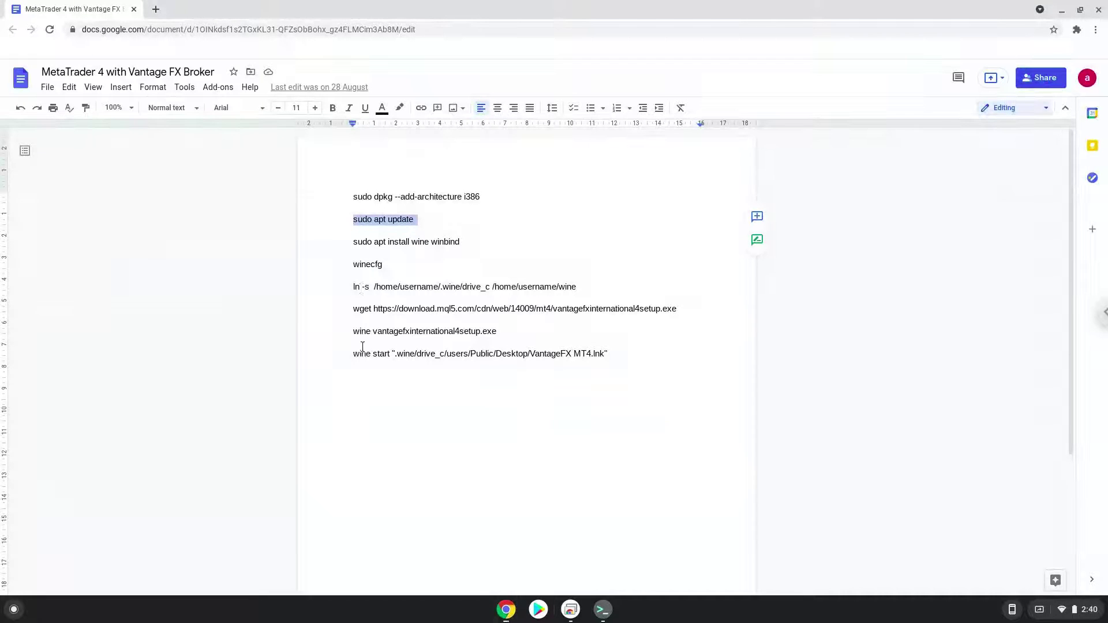
pyautogui.tripleClick(360, 241)
pyautogui.rightClick(360, 241)
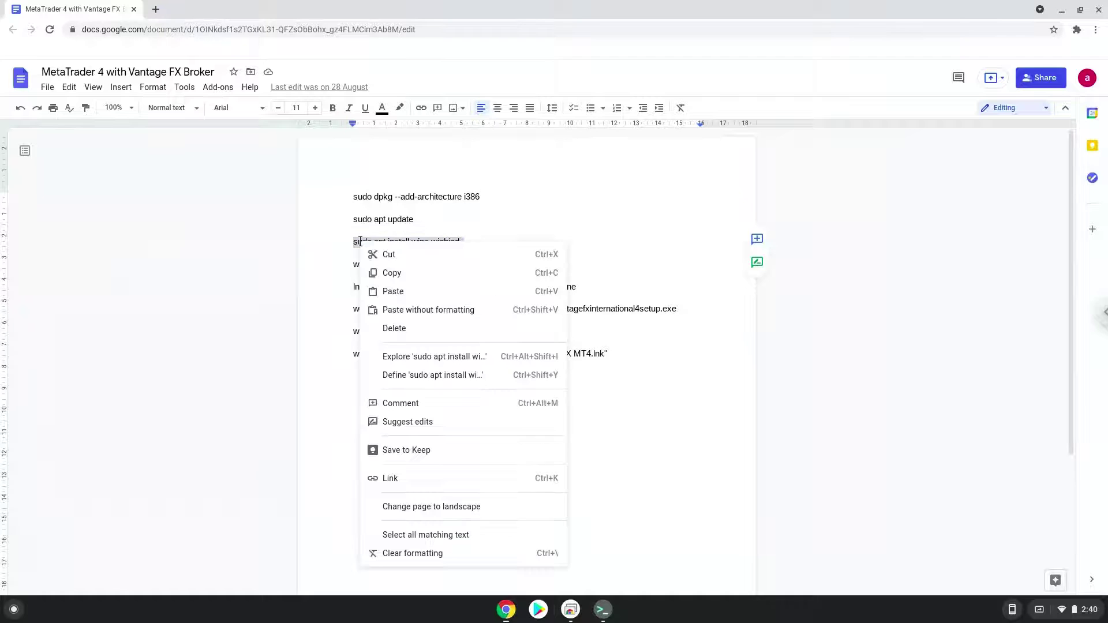
pyautogui.click(390, 273)
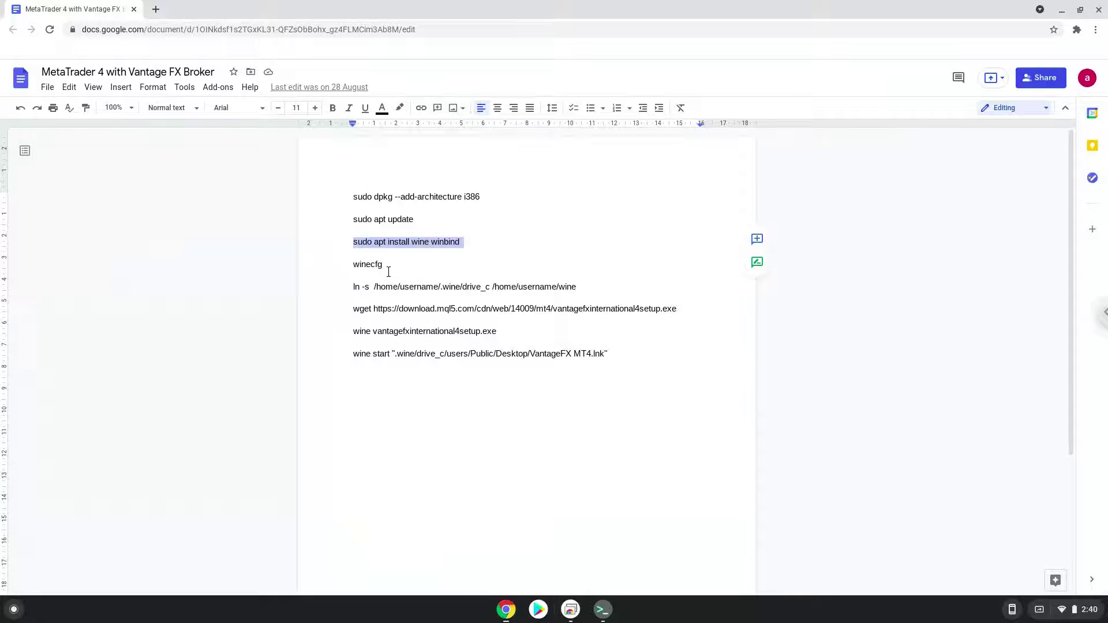
pyautogui.click(604, 615)
pyautogui.hotkey('ctrl', 'shift', 'v')
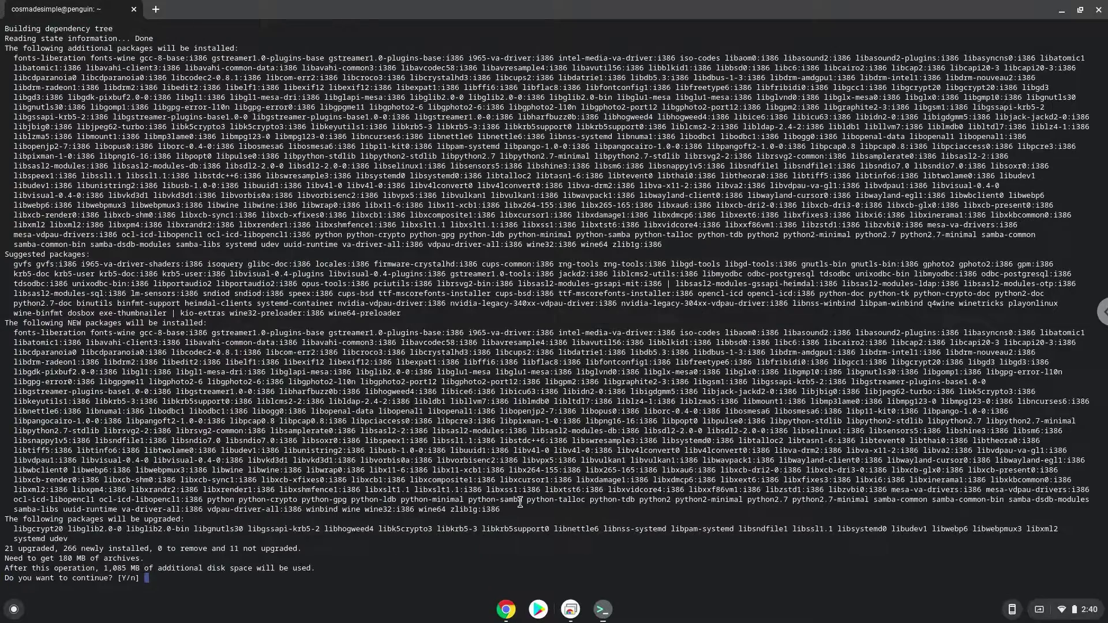
pyautogui.press('Return')
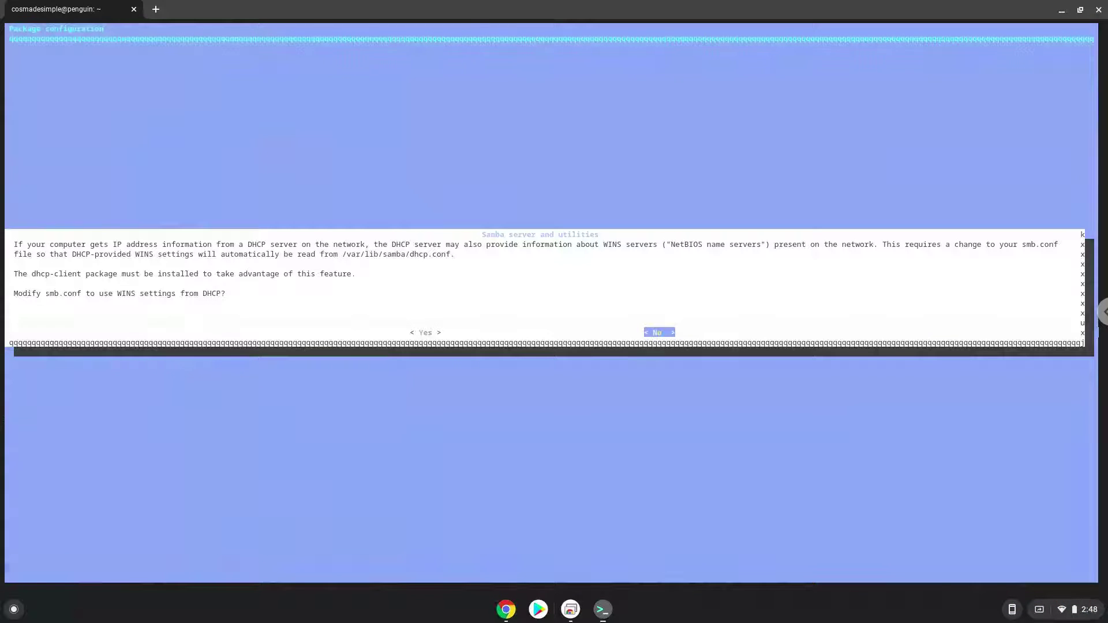
pyautogui.press('Return')
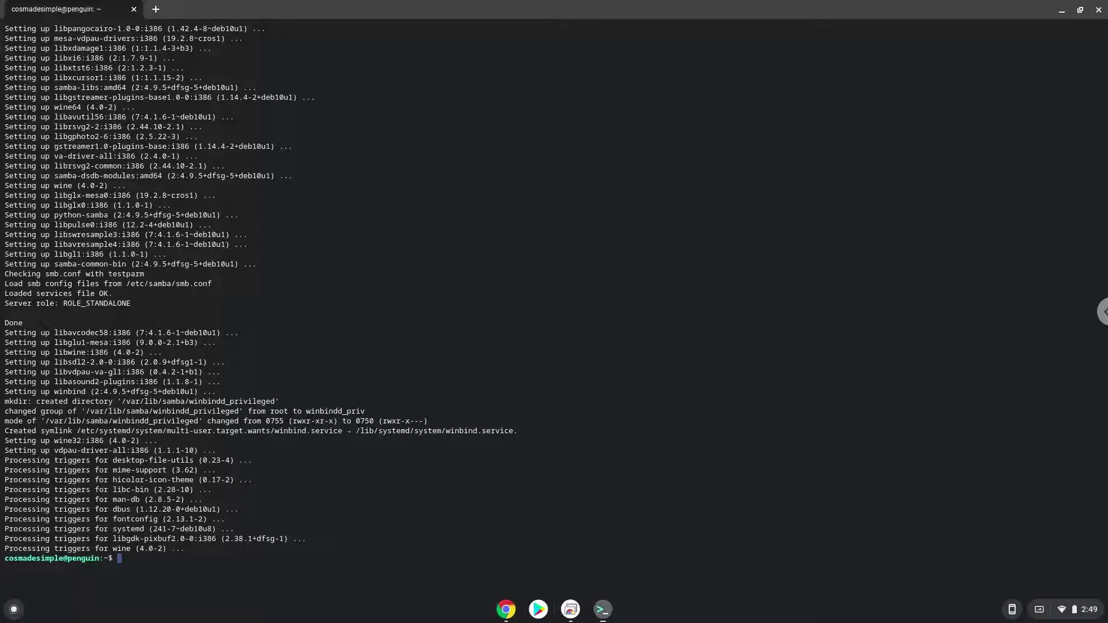
# Copy "winecfg" from the document, run it in the Terminal, and close the Wine configuration window without changing settings
pyautogui.click(506, 609)
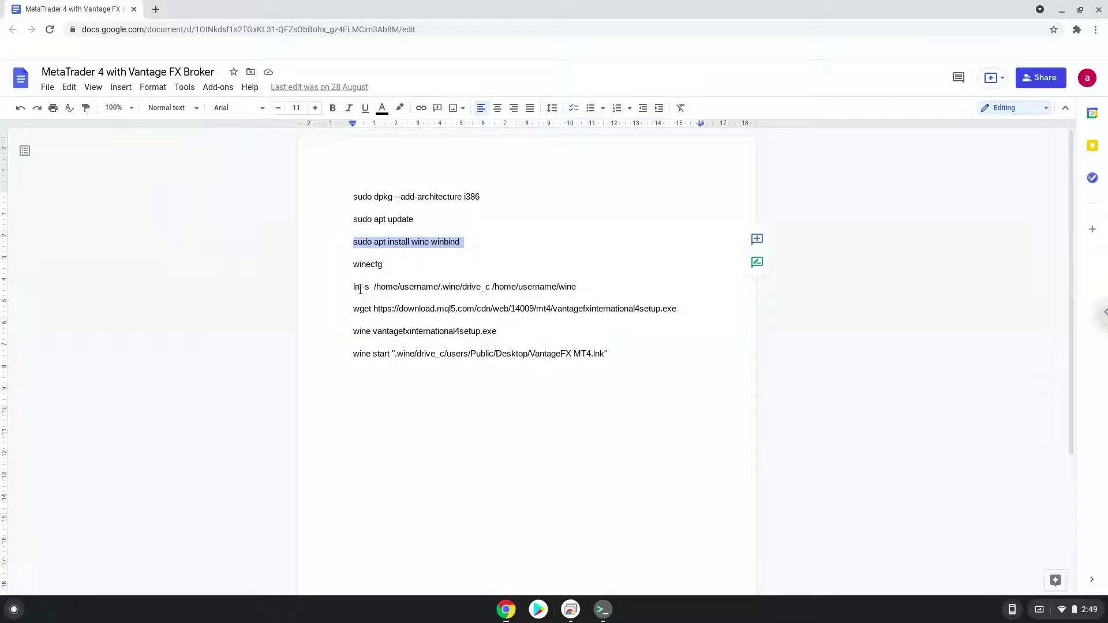
pyautogui.doubleClick(355, 265)
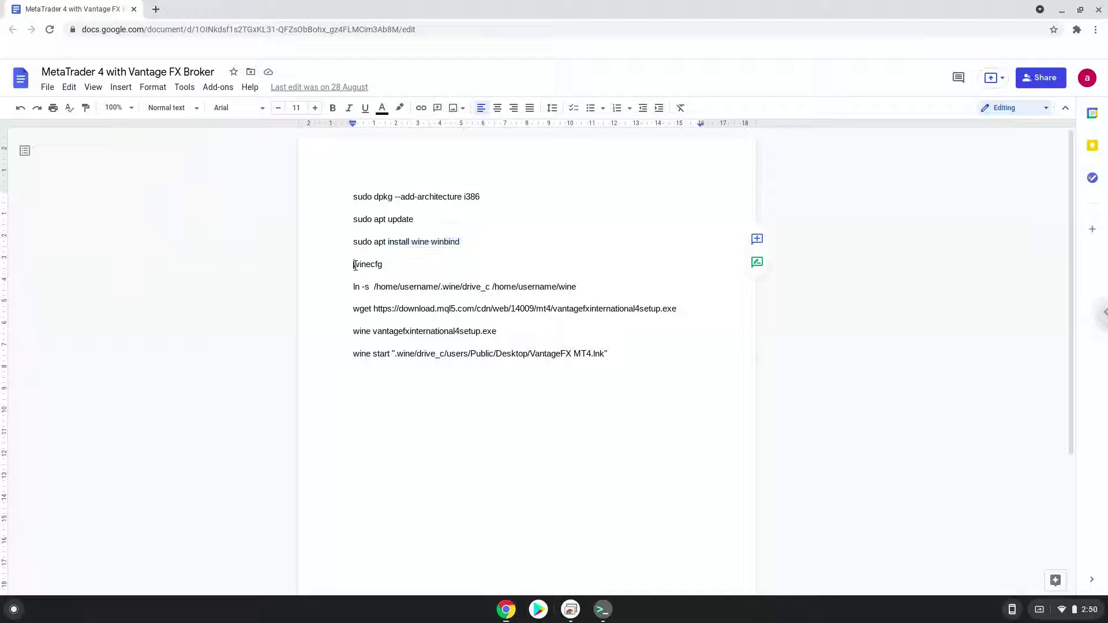
pyautogui.rightClick(356, 266)
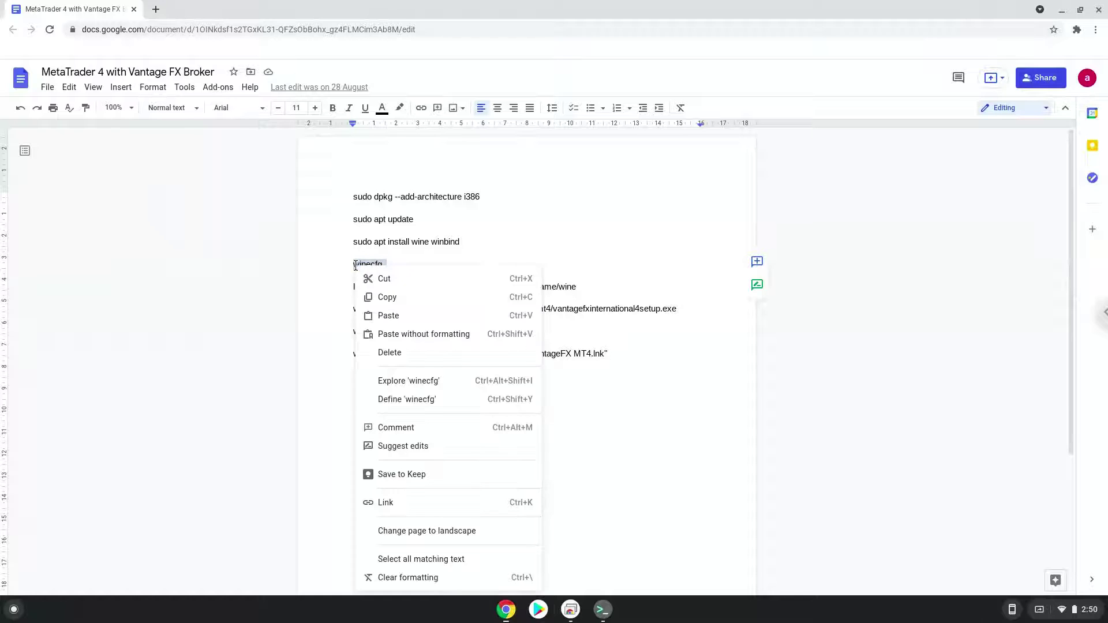
pyautogui.click(387, 297)
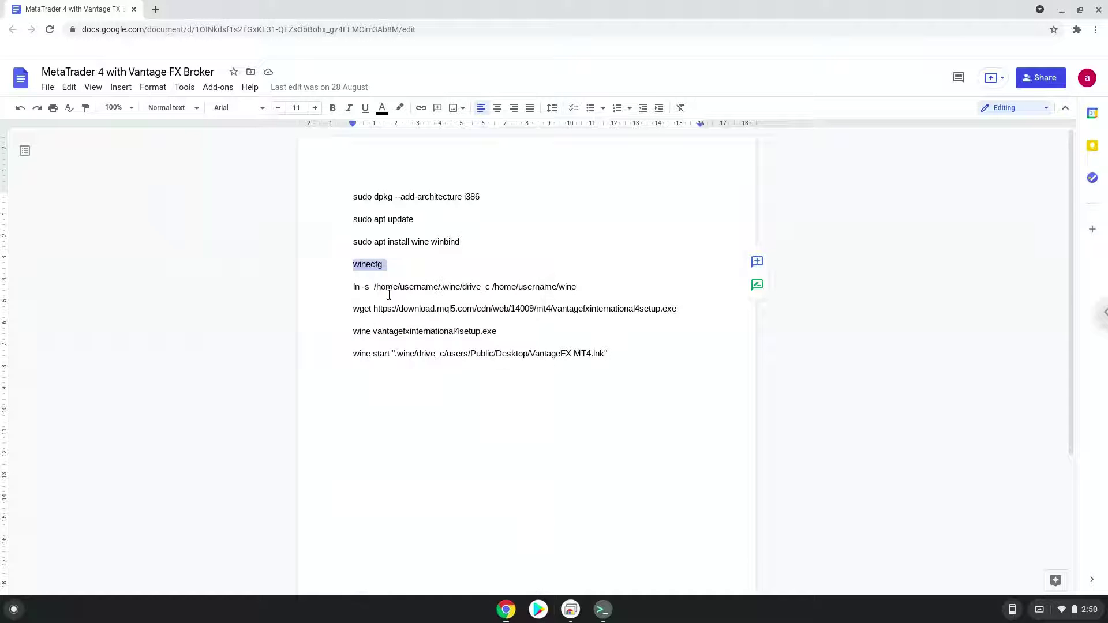
pyautogui.click(603, 609)
pyautogui.hotkey('ctrl', 'shift', 'v')
pyautogui.press('Return')
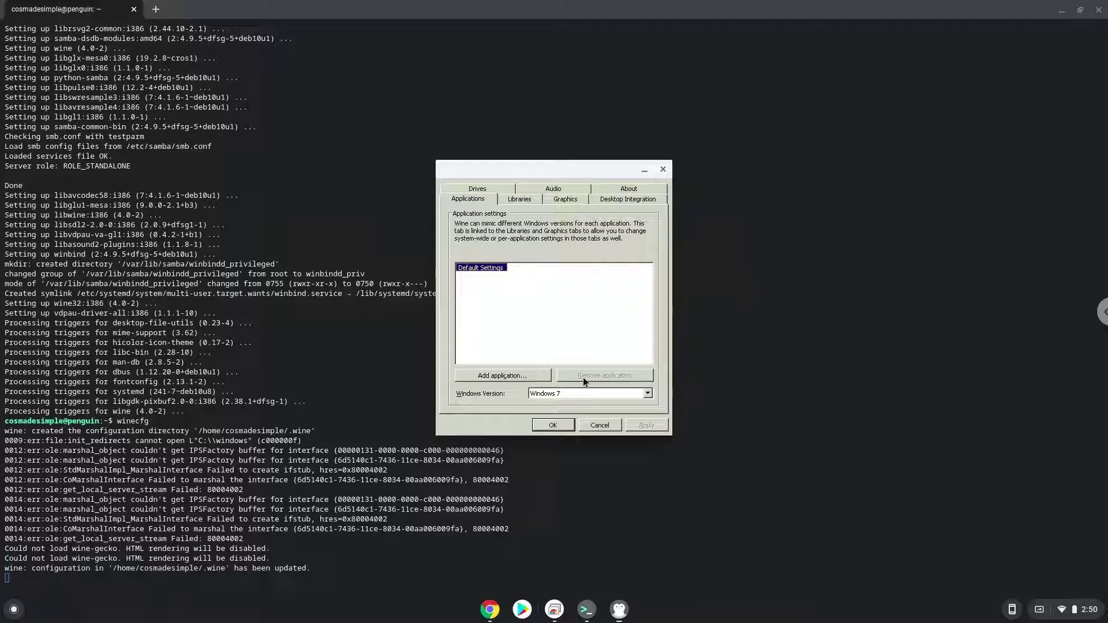
pyautogui.click(663, 169)
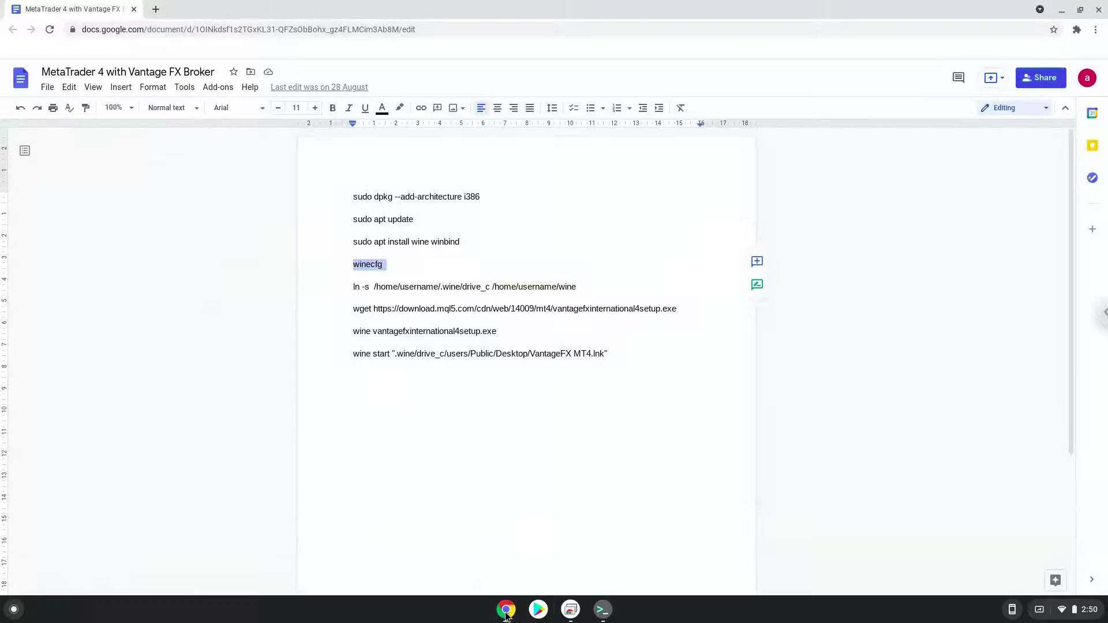
# Switch back to the Terminal and copy the Linux username from the command prompt
pyautogui.click(505, 611)
pyautogui.click(606, 619)
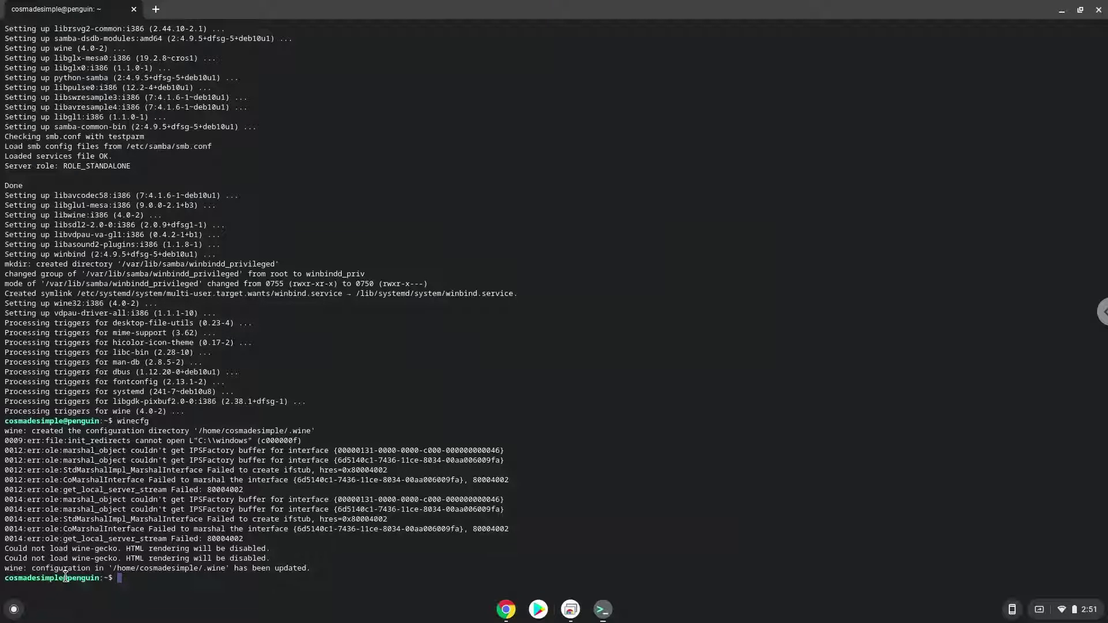
pyautogui.scroll(1, 52, 577)
pyautogui.scroll(-1, 20, 594)
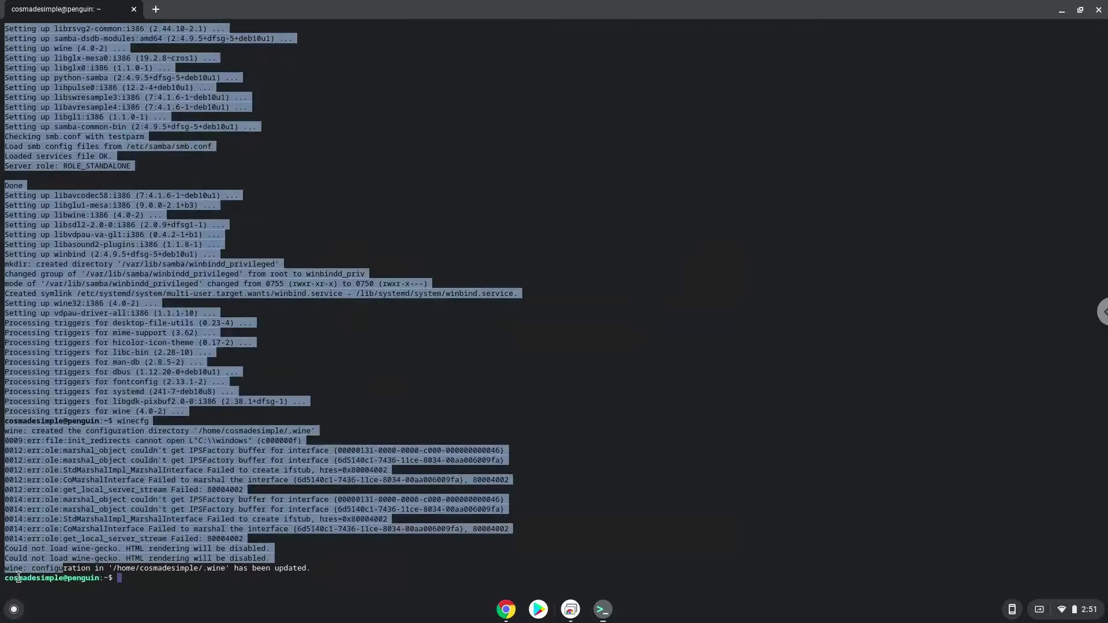
pyautogui.scroll(3, 46, 580)
pyautogui.scroll(1, 46, 580)
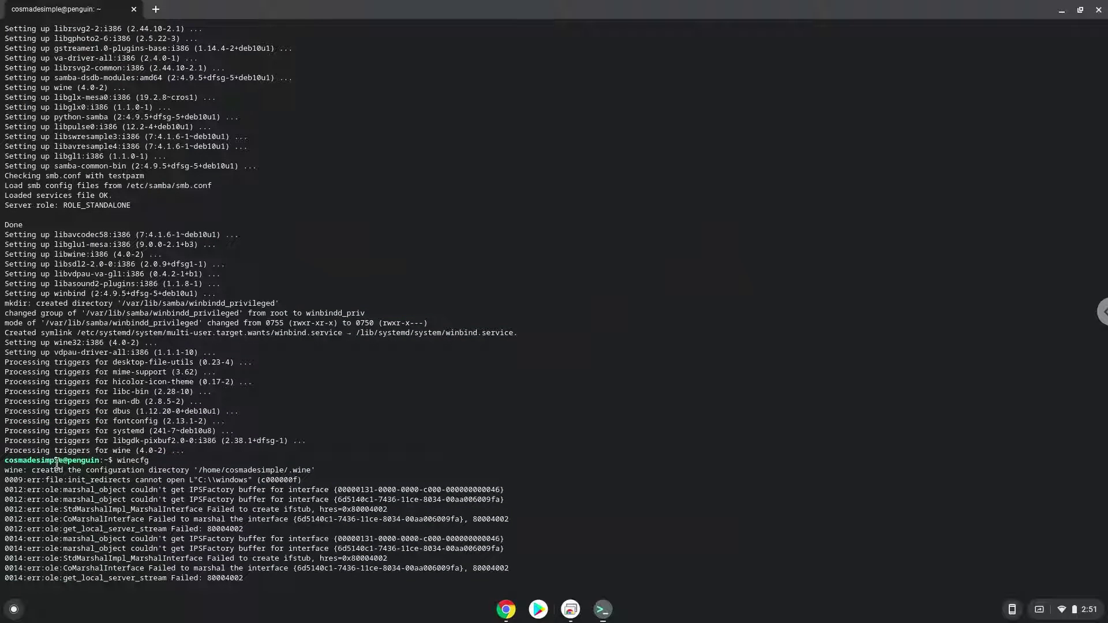
pyautogui.moveTo(62, 461); pyautogui.dragTo(5, 464)
pyautogui.scroll(1, 6, 463)
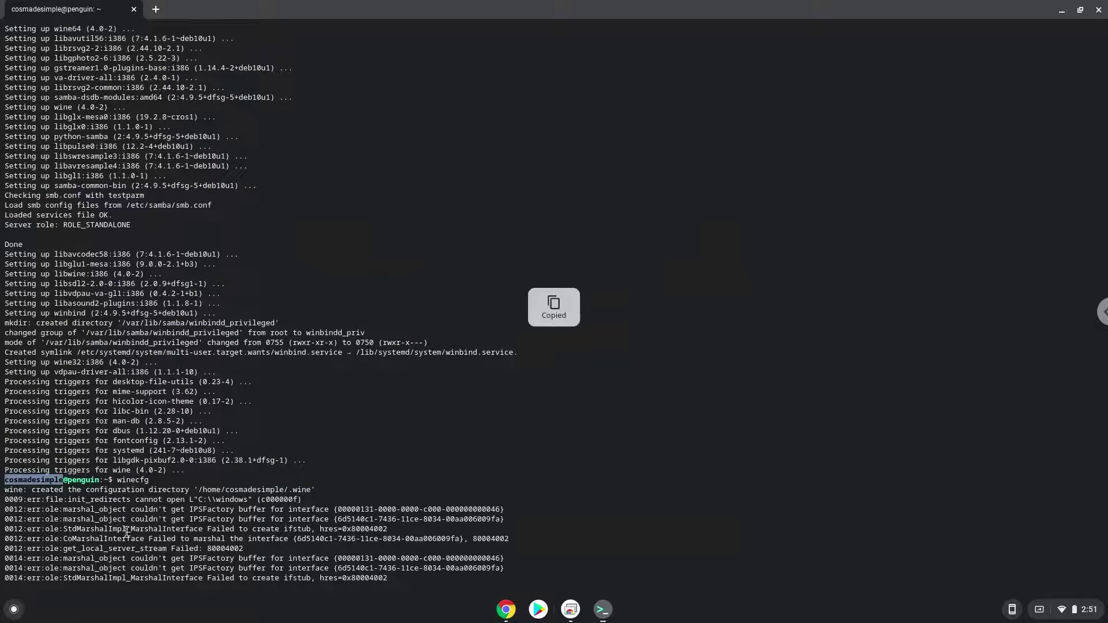
# In the Google Docs document, replace both "username" placeholders in the "ln -s" command with the copied Linux username, without formatting
pyautogui.click(505, 610)
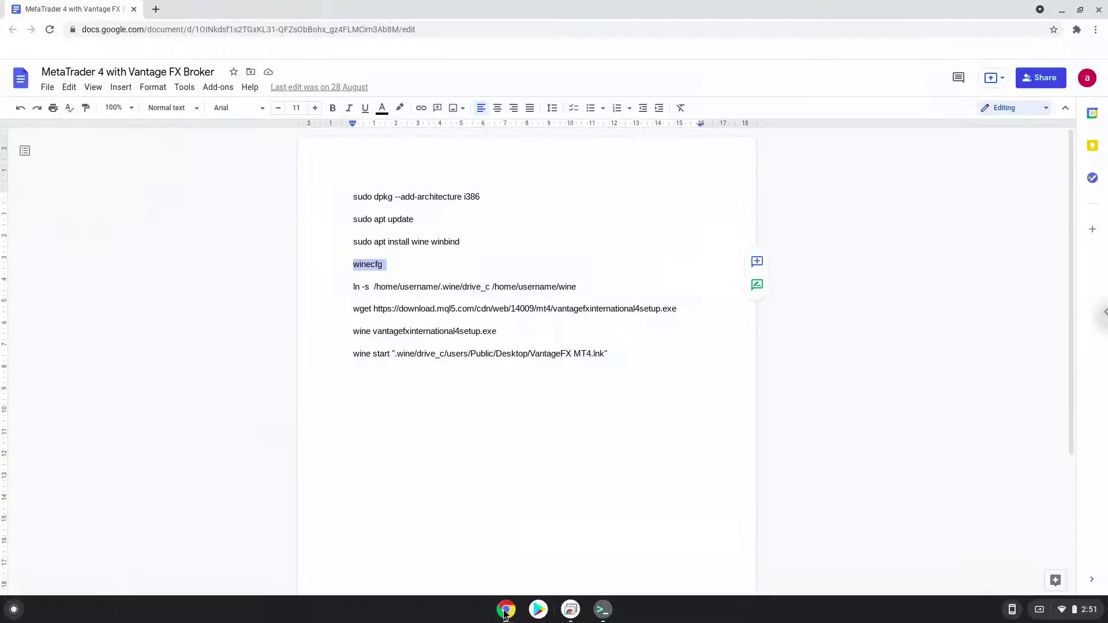
pyautogui.doubleClick(420, 286)
pyautogui.rightClick(420, 288)
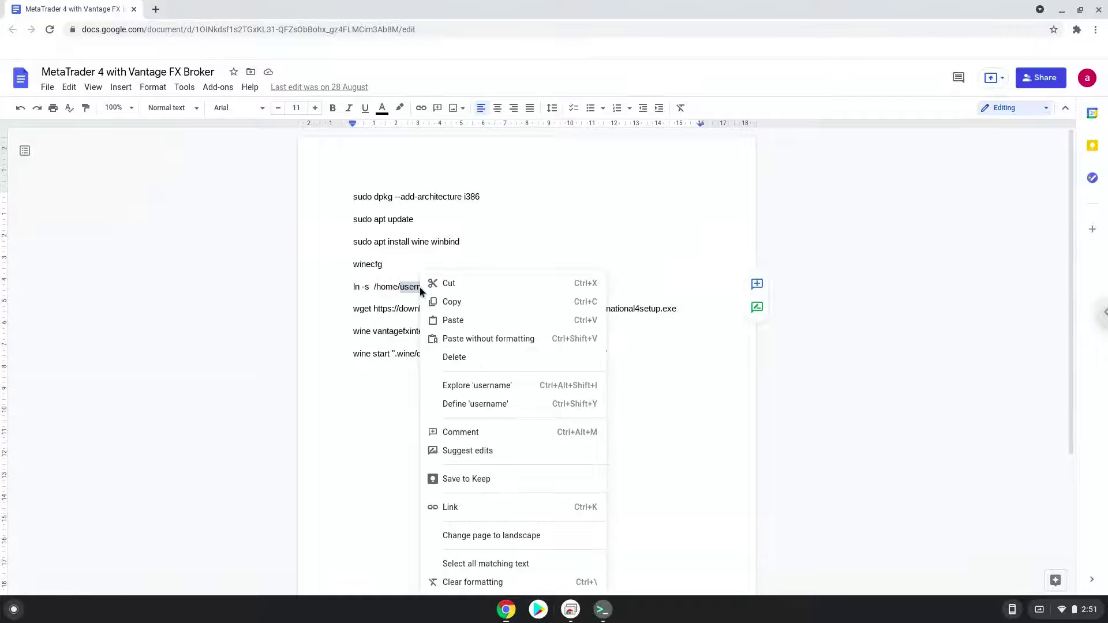
pyautogui.click(478, 340)
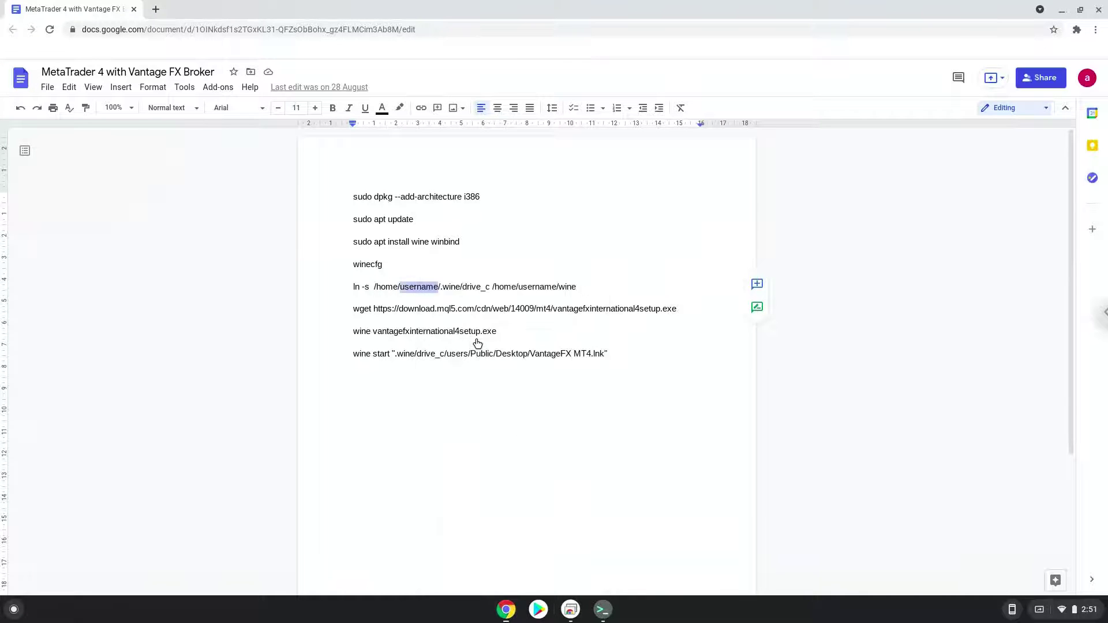
pyautogui.doubleClick(555, 287)
pyautogui.rightClick(555, 286)
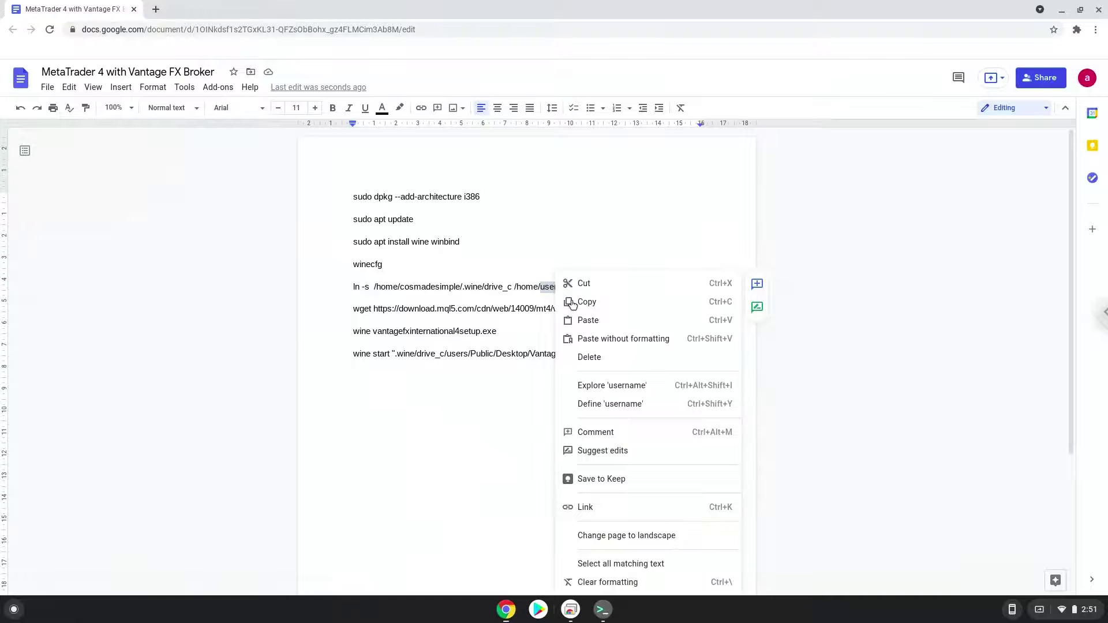
pyautogui.click(602, 340)
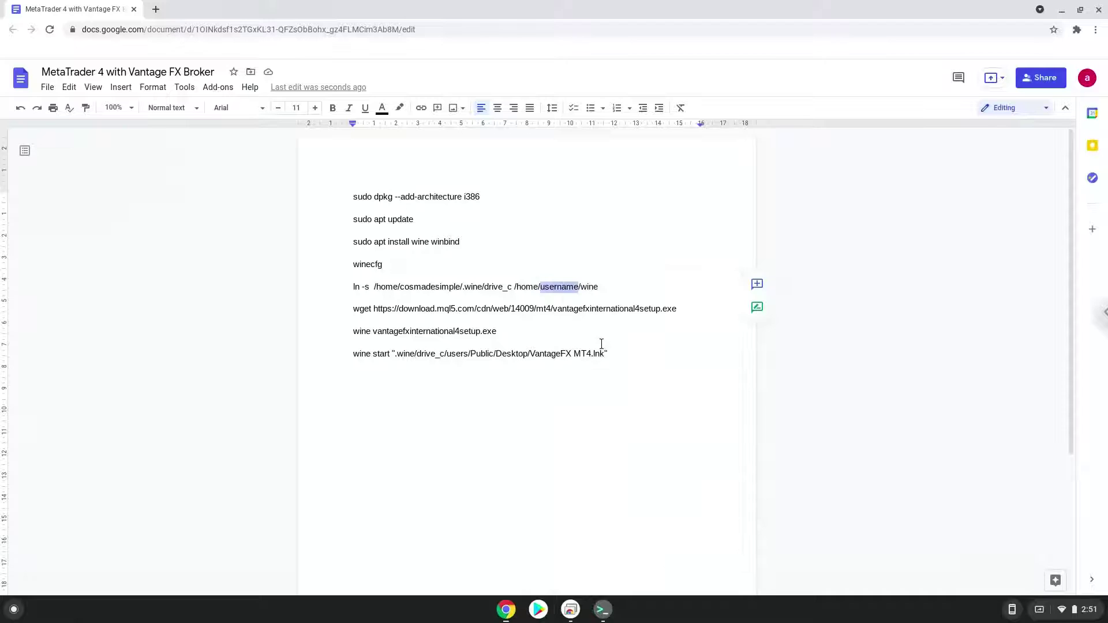
# Copy the edited "ln -s" command from the document and run it in the Terminal to link .wine/drive_c to the home folder's "wine"
pyautogui.tripleClick(482, 286)
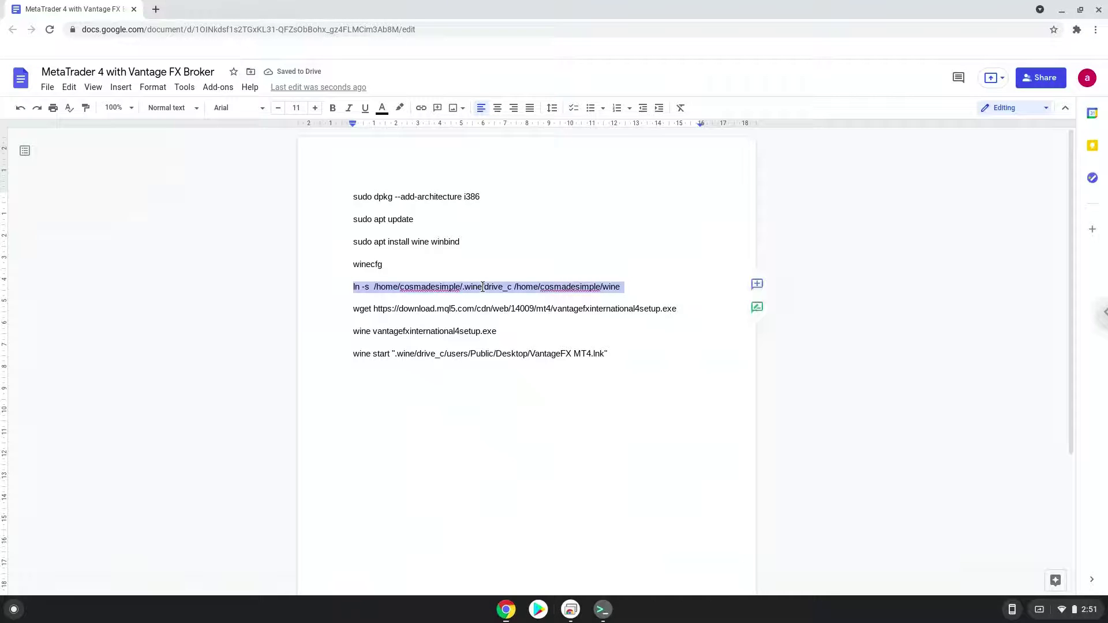
pyautogui.rightClick(482, 287)
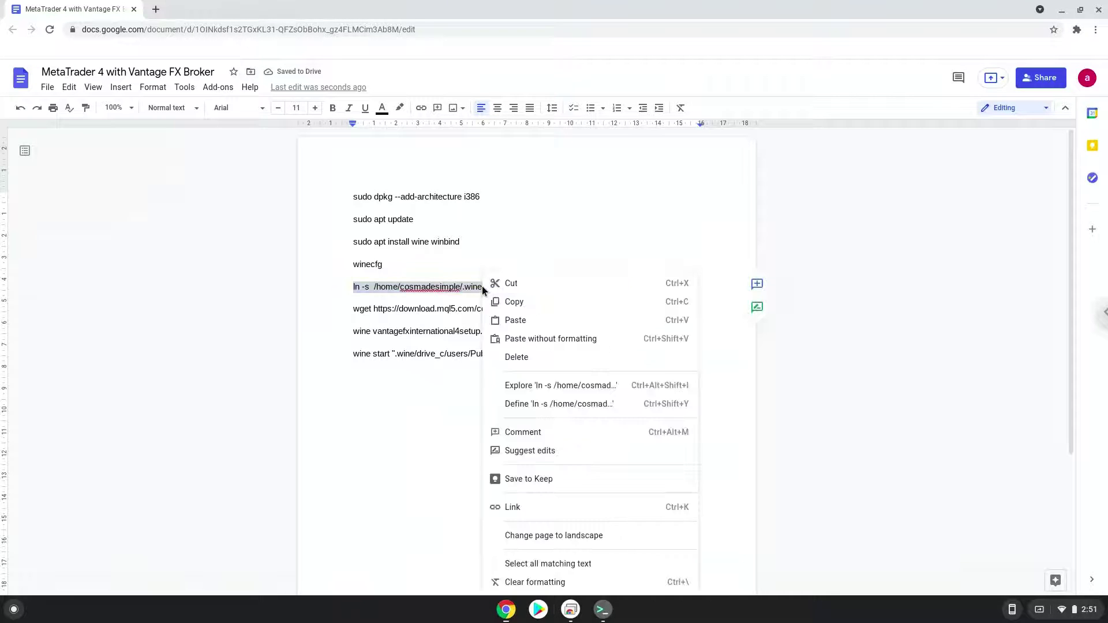
pyautogui.click(515, 300)
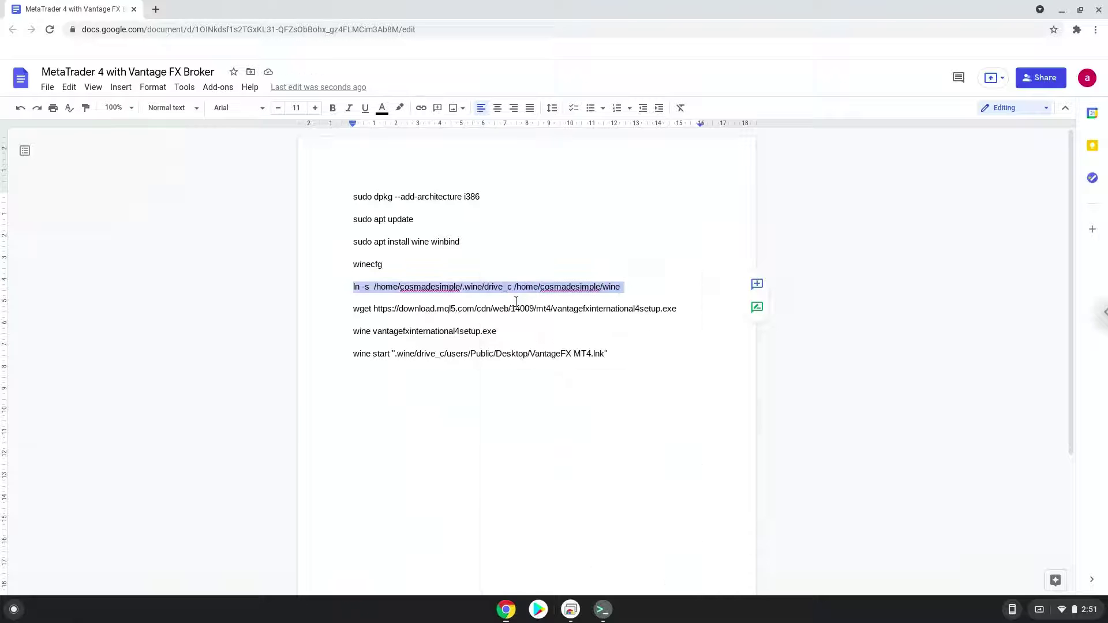
pyautogui.click(608, 614)
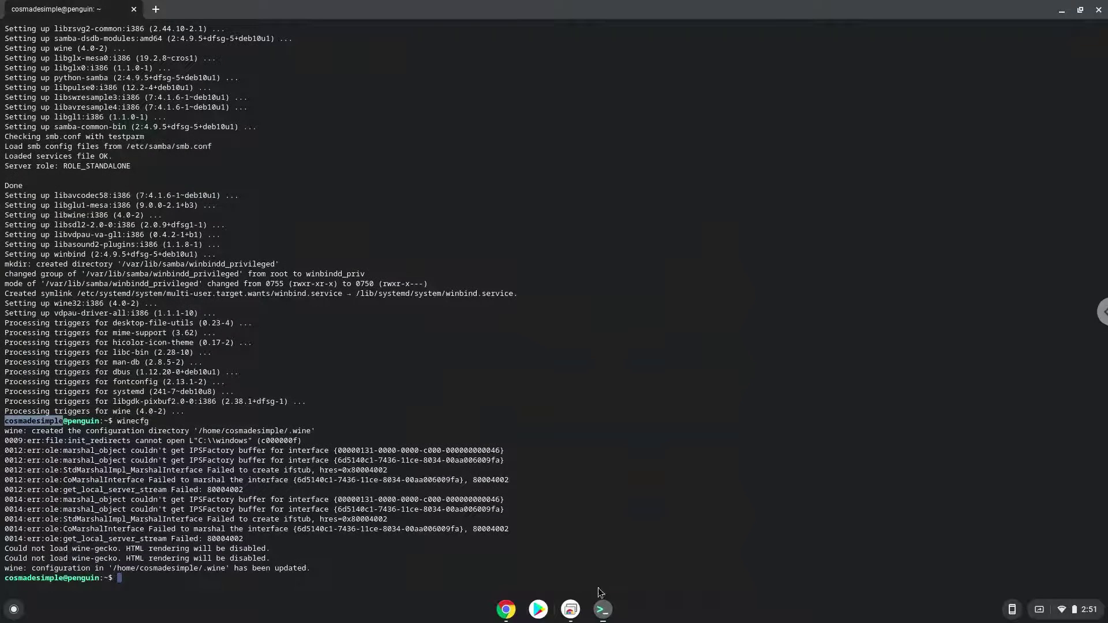
pyautogui.scroll(1, 575, 561)
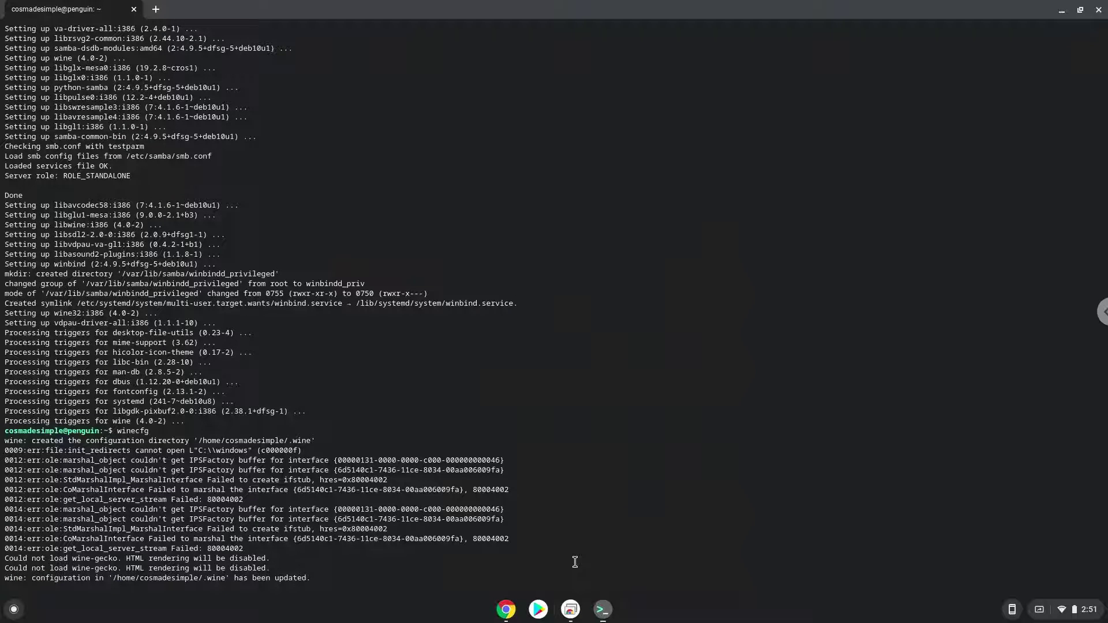
pyautogui.hotkey('ctrl', 'shift', 'v')
pyautogui.press('Return')
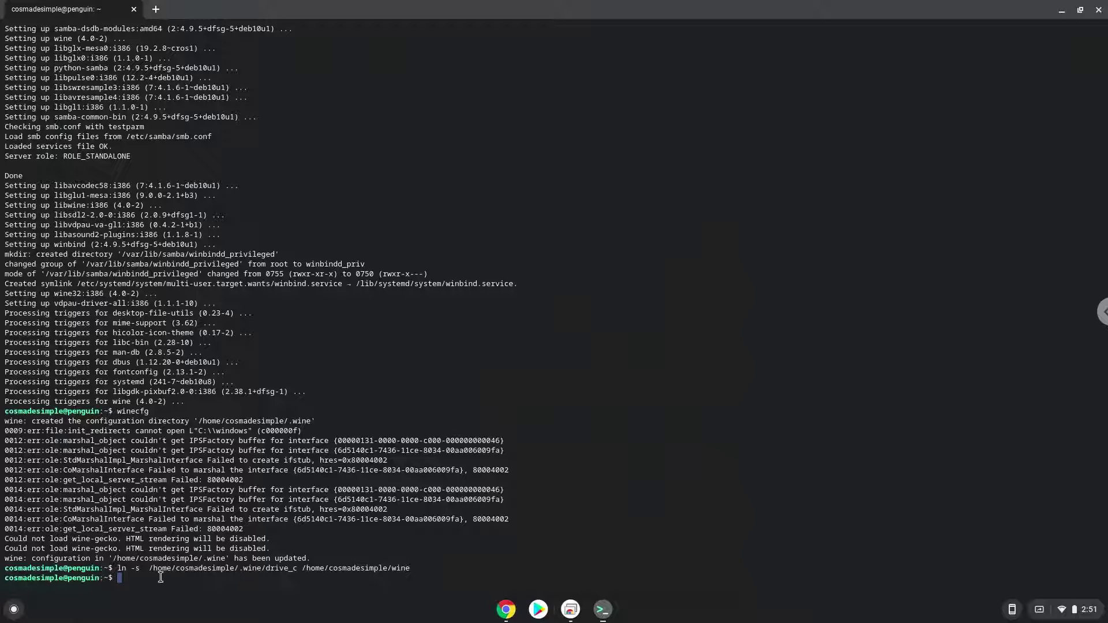
# Check the contents of the "wine" folder under Linux files in the Files app and close the app
pyautogui.click(9, 614)
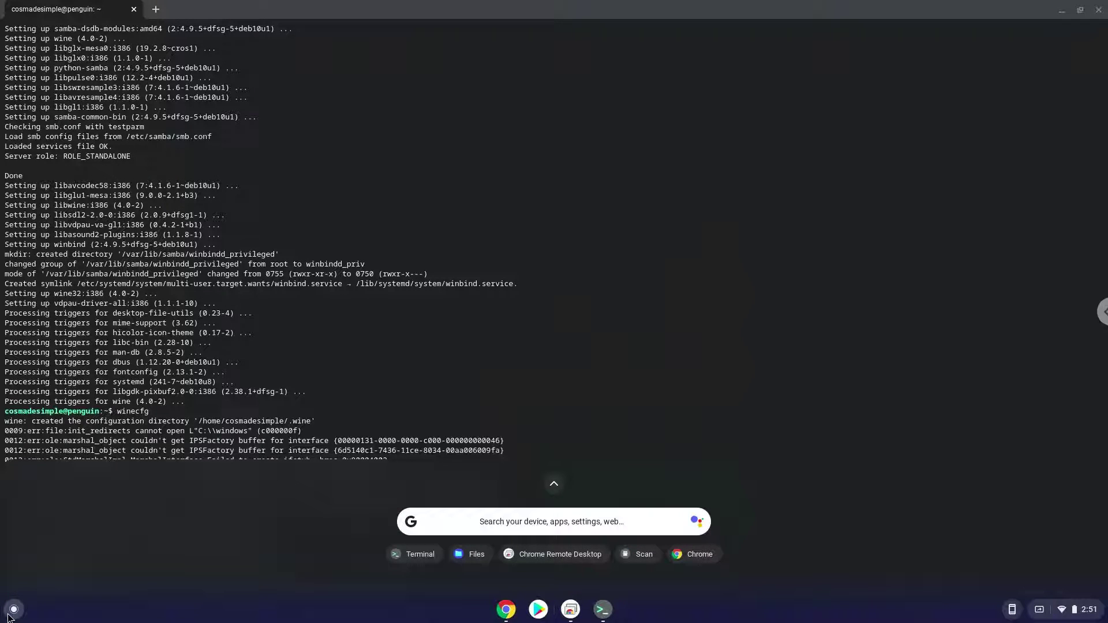
pyautogui.click(554, 486)
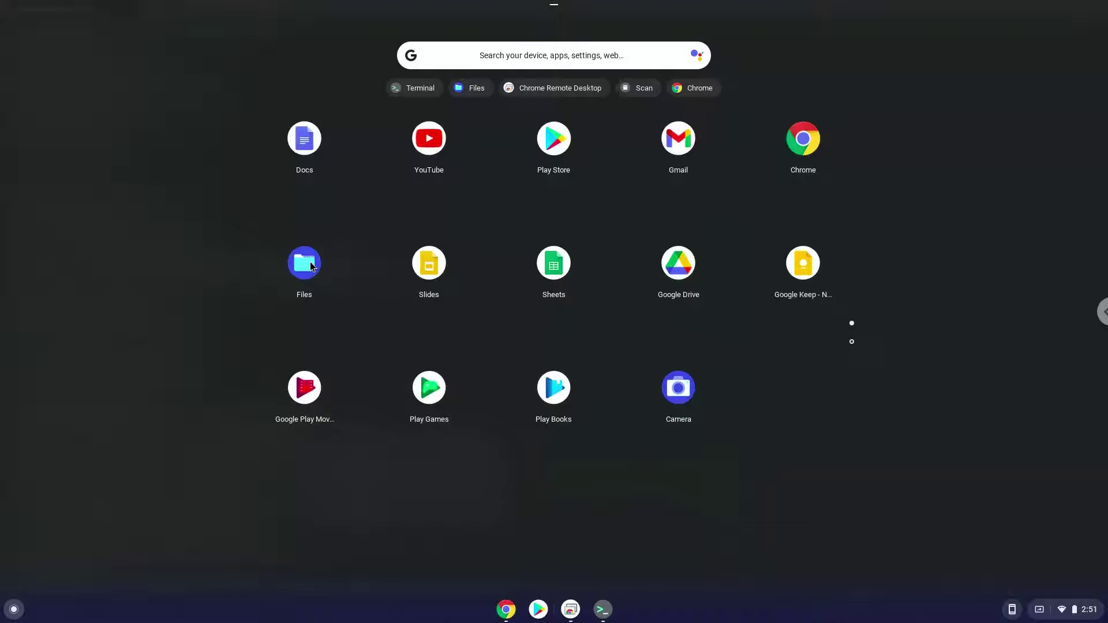
pyautogui.click(305, 263)
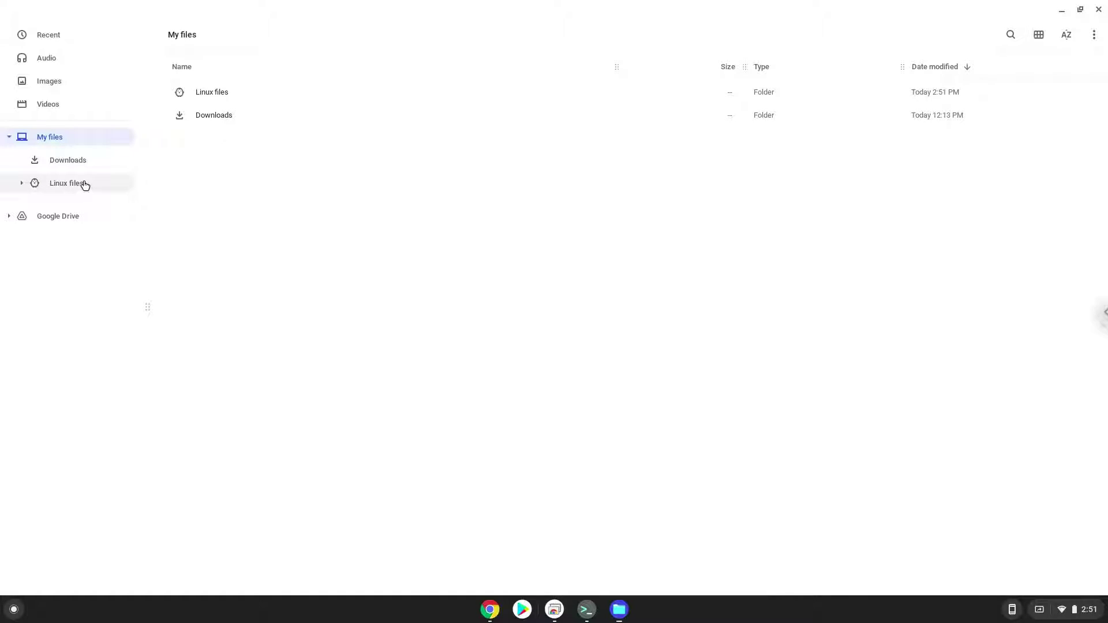
pyautogui.click(84, 185)
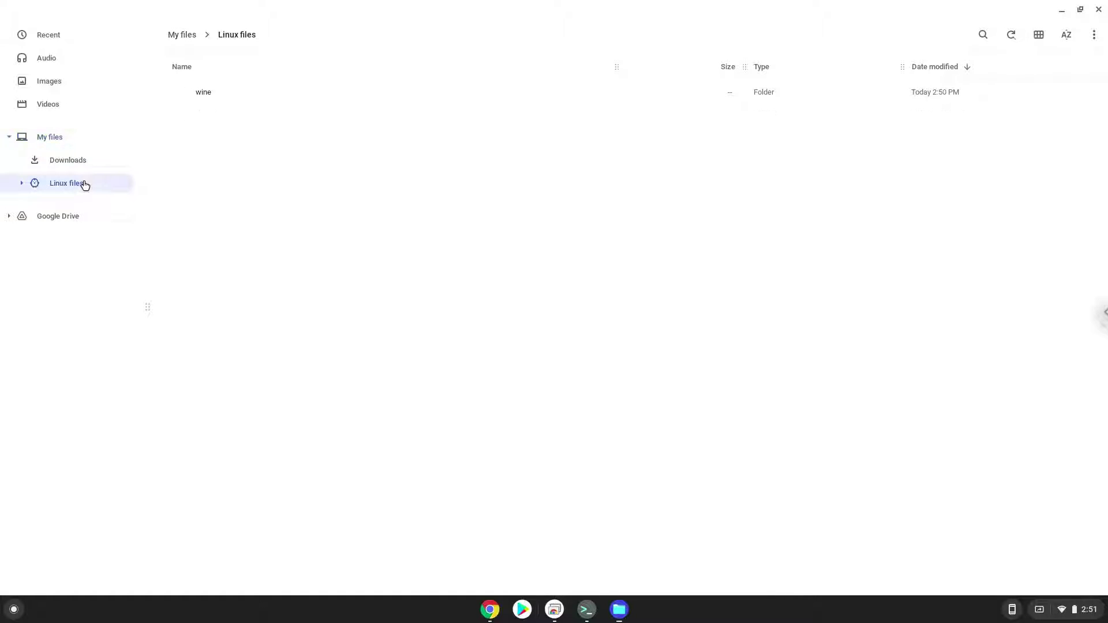
pyautogui.doubleClick(203, 94)
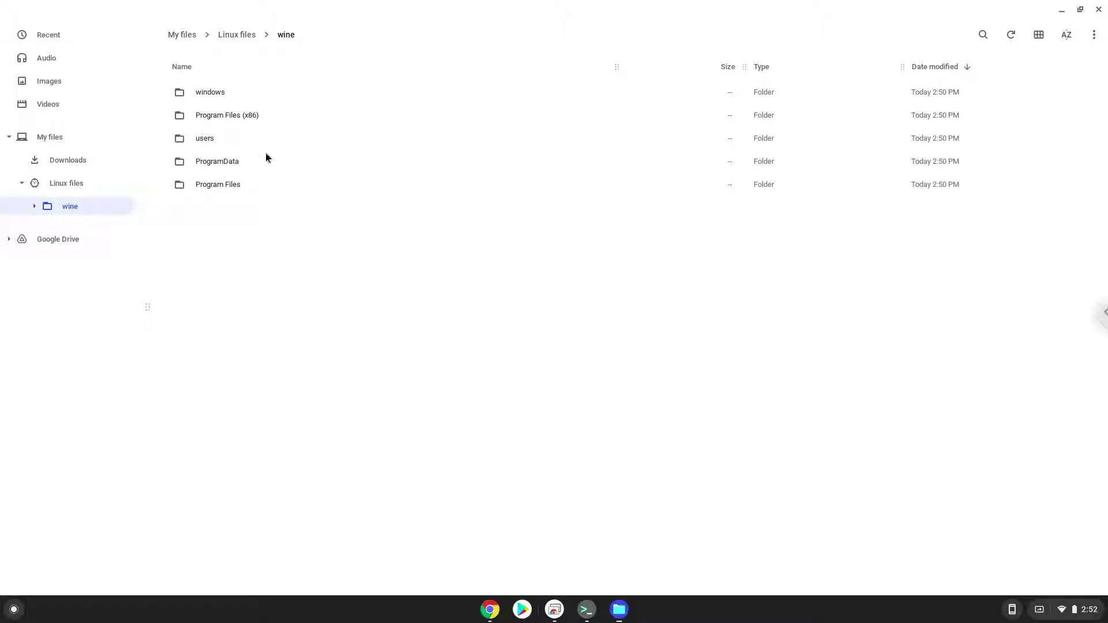
pyautogui.click(1098, 10)
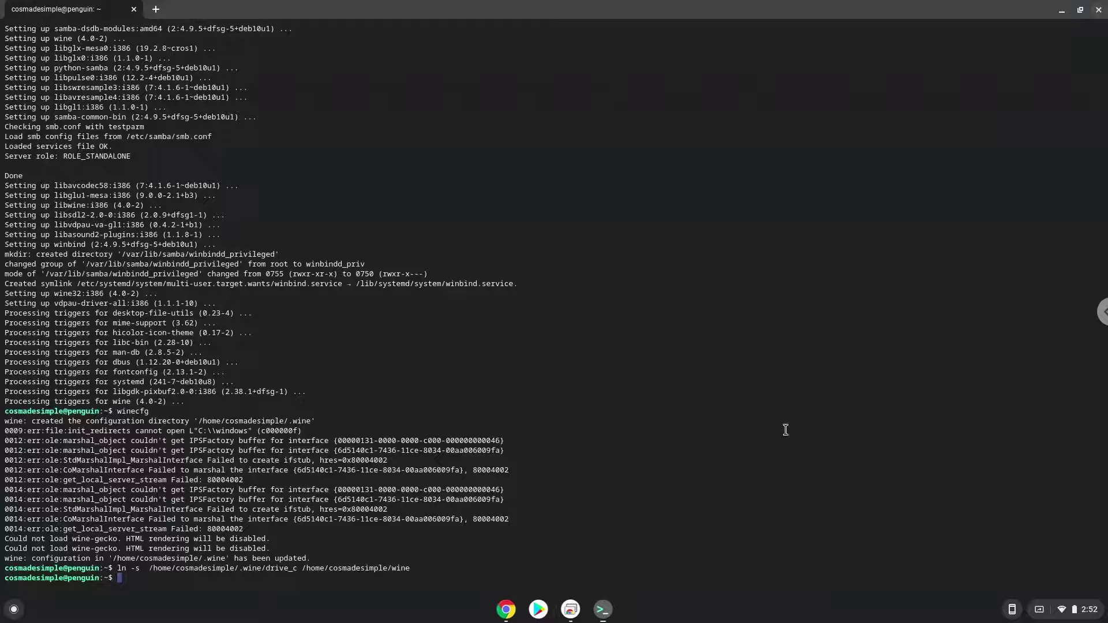
pyautogui.click(513, 609)
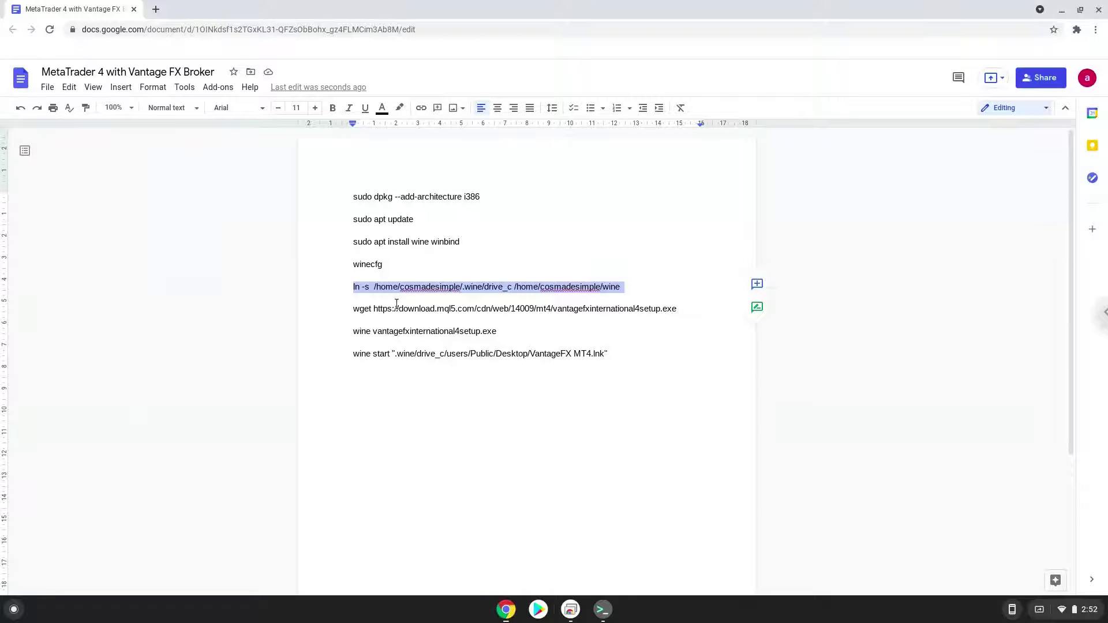
pyautogui.tripleClick(397, 307)
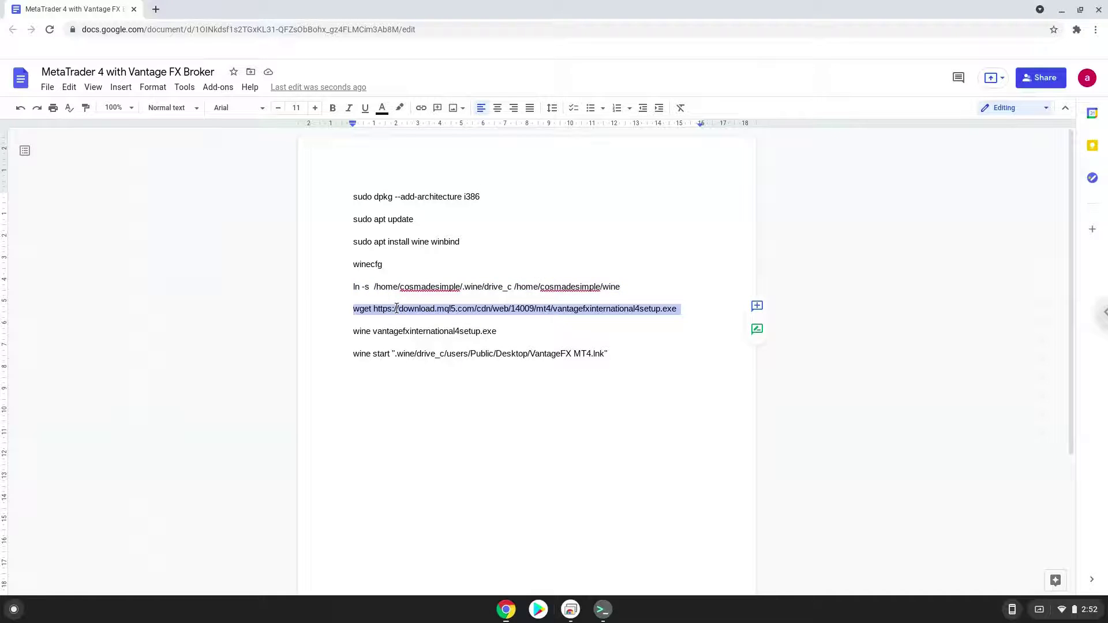
pyautogui.rightClick(397, 307)
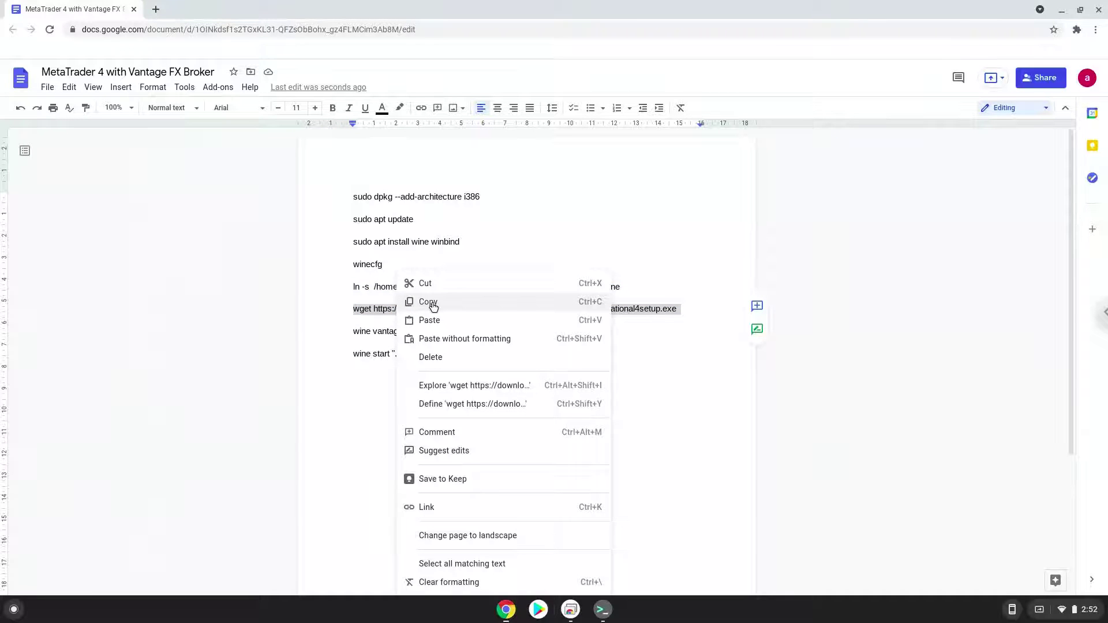
pyautogui.click(433, 306)
pyautogui.click(603, 611)
pyautogui.scroll(1, 565, 547)
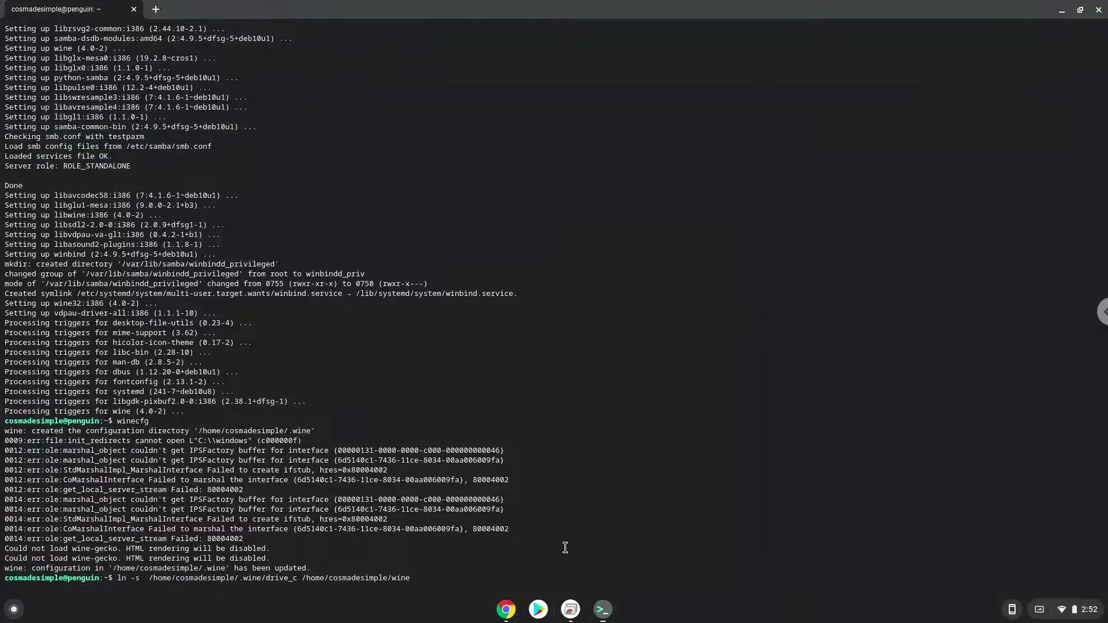
pyautogui.hotkey('ctrl', 'shift', 'v')
pyautogui.press('Return')
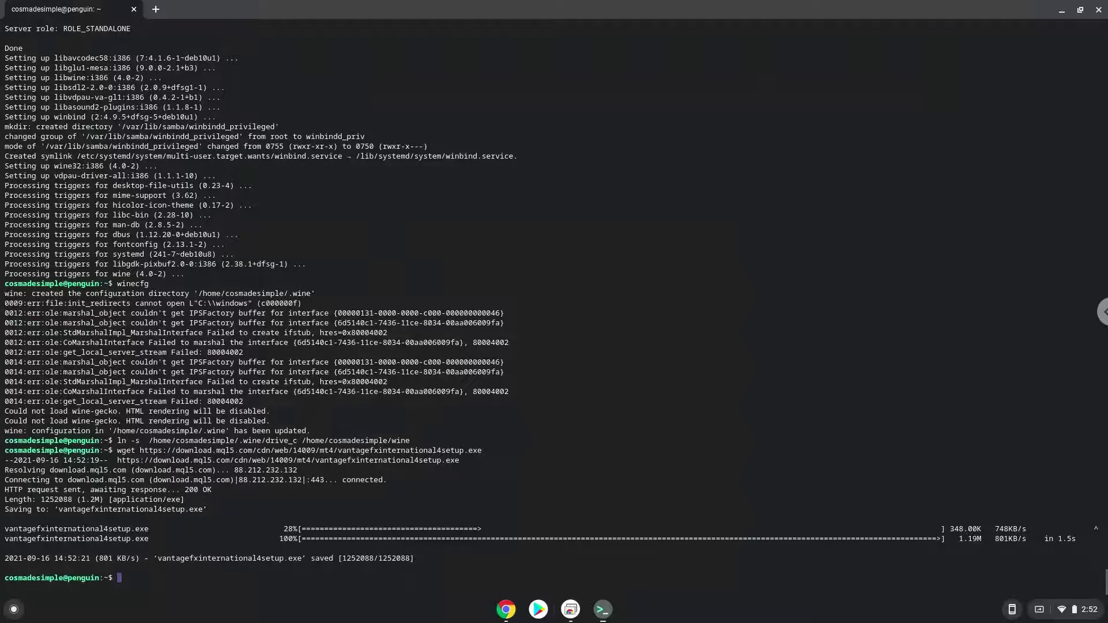
# Copy "wine vantagefxinternational4setup.exe" from the document, run it in the Terminal, and accept the installer's license agreement to install the platform
pyautogui.click(505, 609)
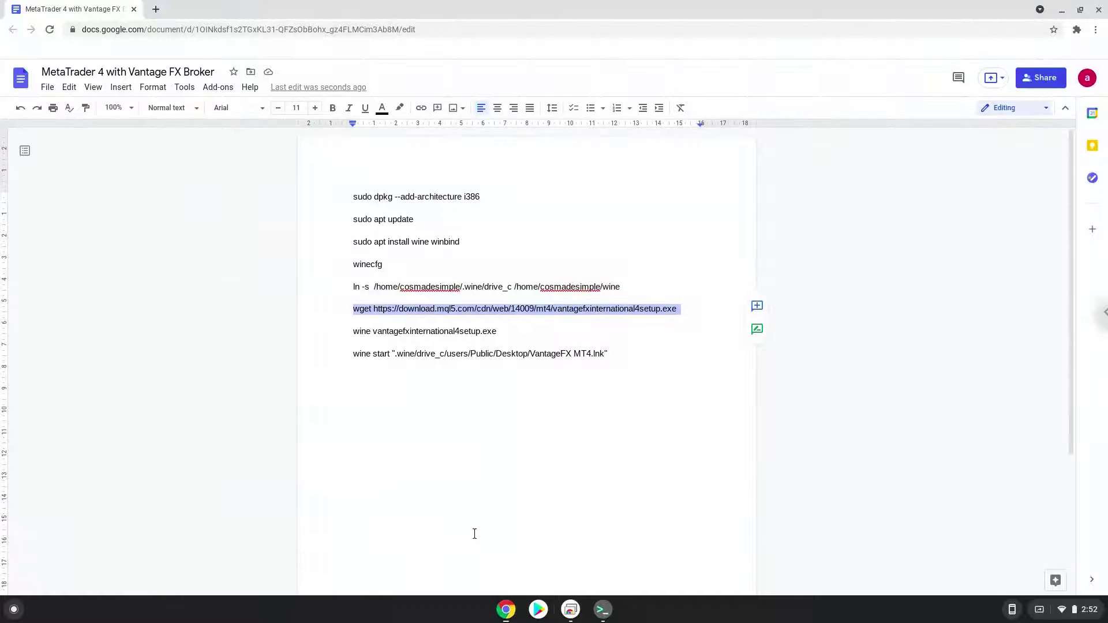
pyautogui.tripleClick(409, 332)
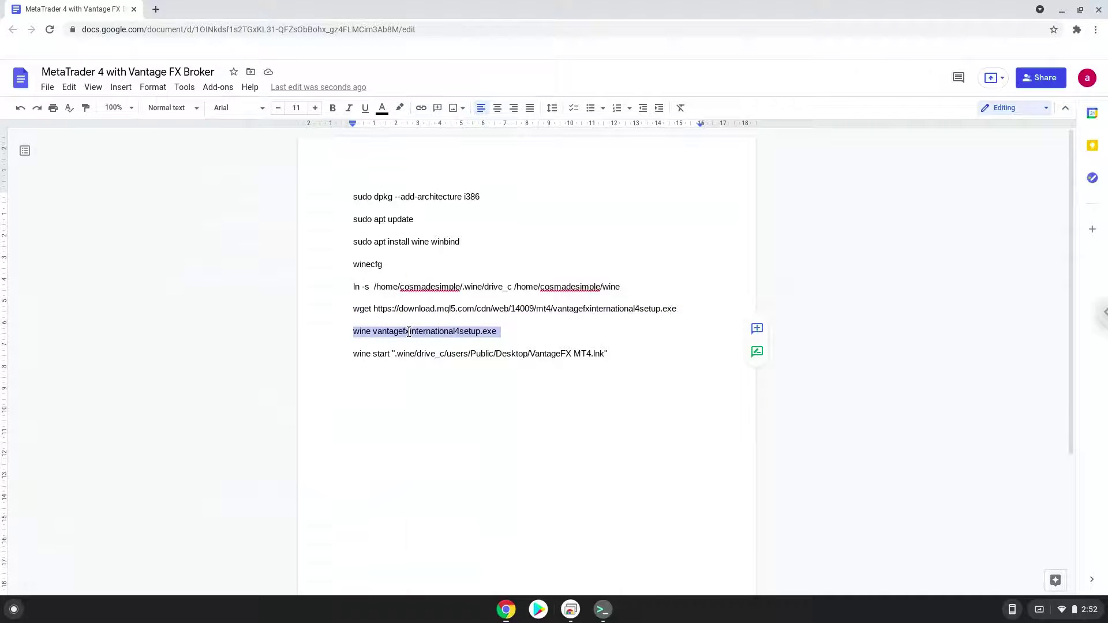
pyautogui.rightClick(408, 332)
pyautogui.click(440, 302)
pyautogui.click(604, 609)
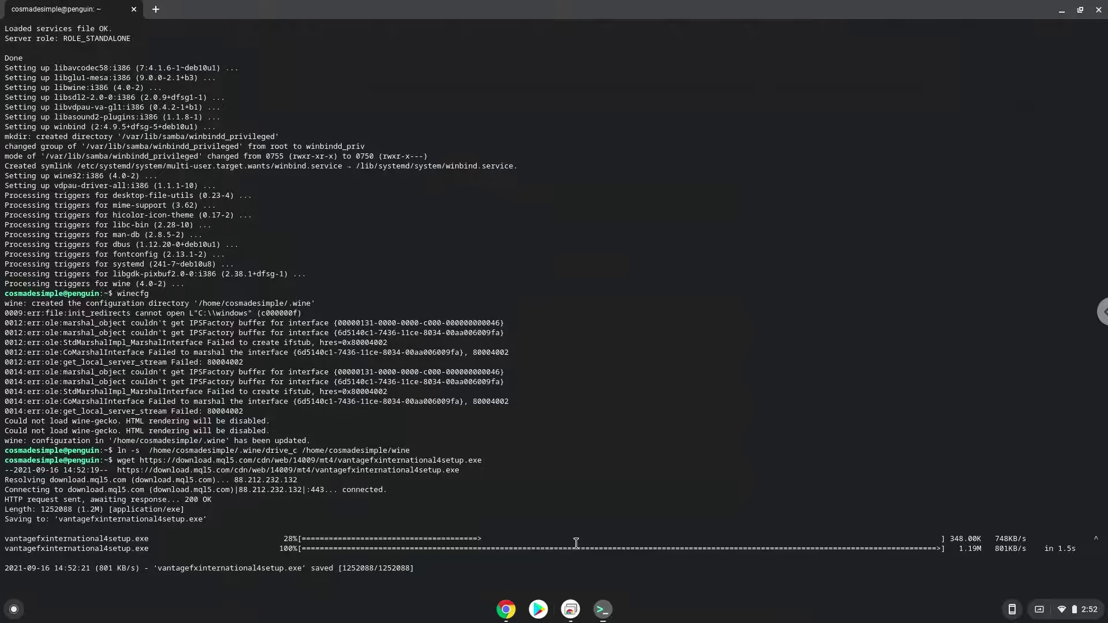
pyautogui.hotkey('ctrl', 'shift', 'v')
pyautogui.press('Return')
pyautogui.press('Down')
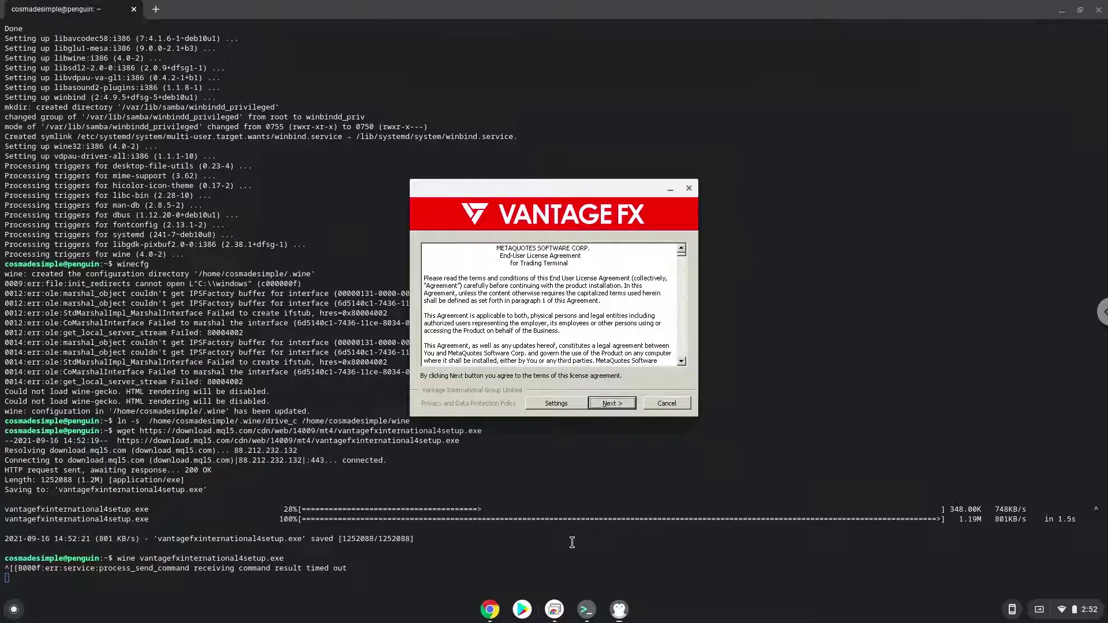
pyautogui.click(606, 407)
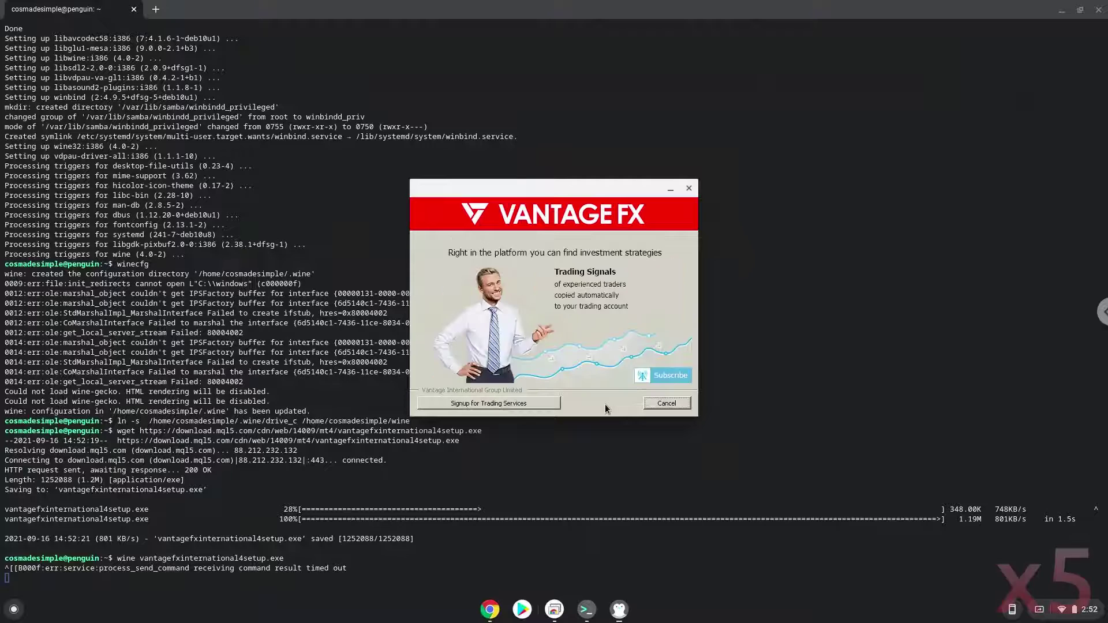
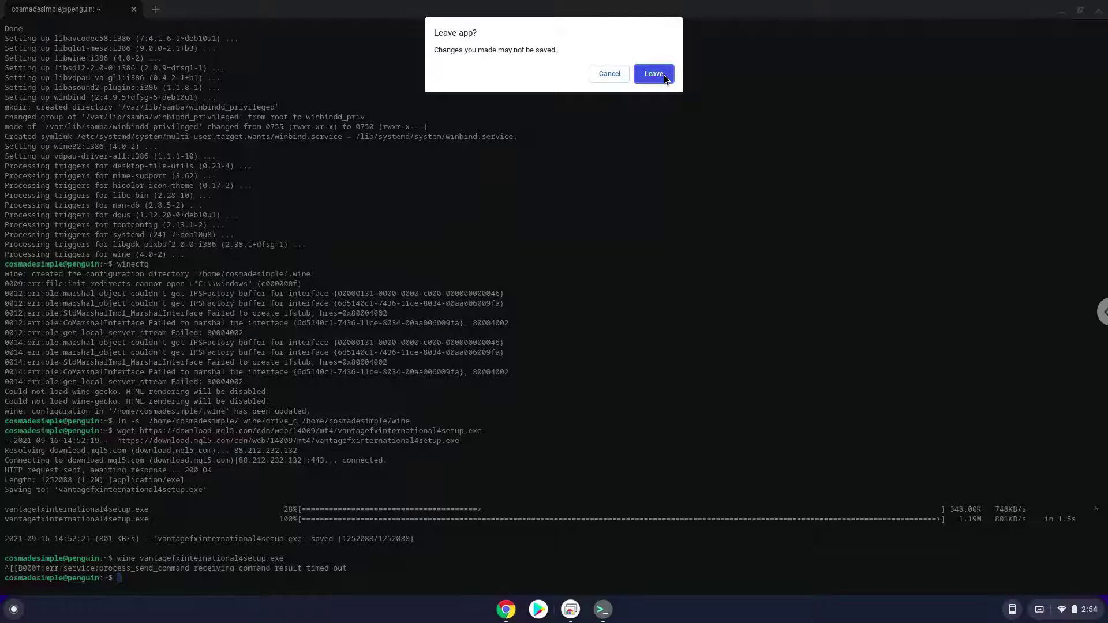
# Close the Terminal session and copy the command 'wine start ".wine/drive_c/users/Public/Desktop/VantageFX MT4.lnk"' from the Google Docs document
pyautogui.click(663, 75)
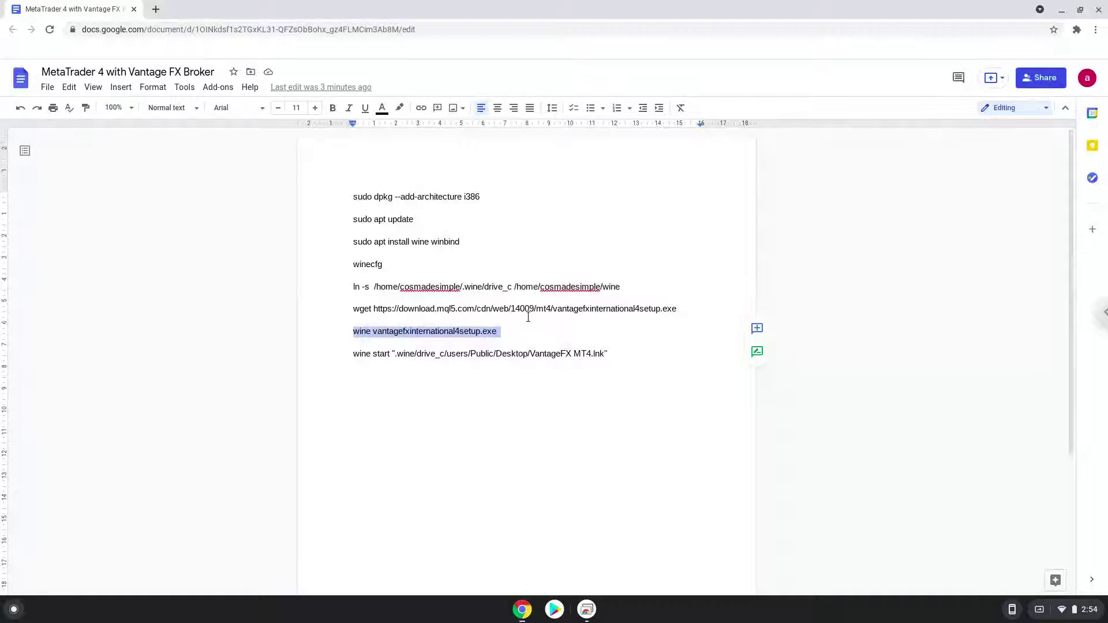
pyautogui.tripleClick(521, 356)
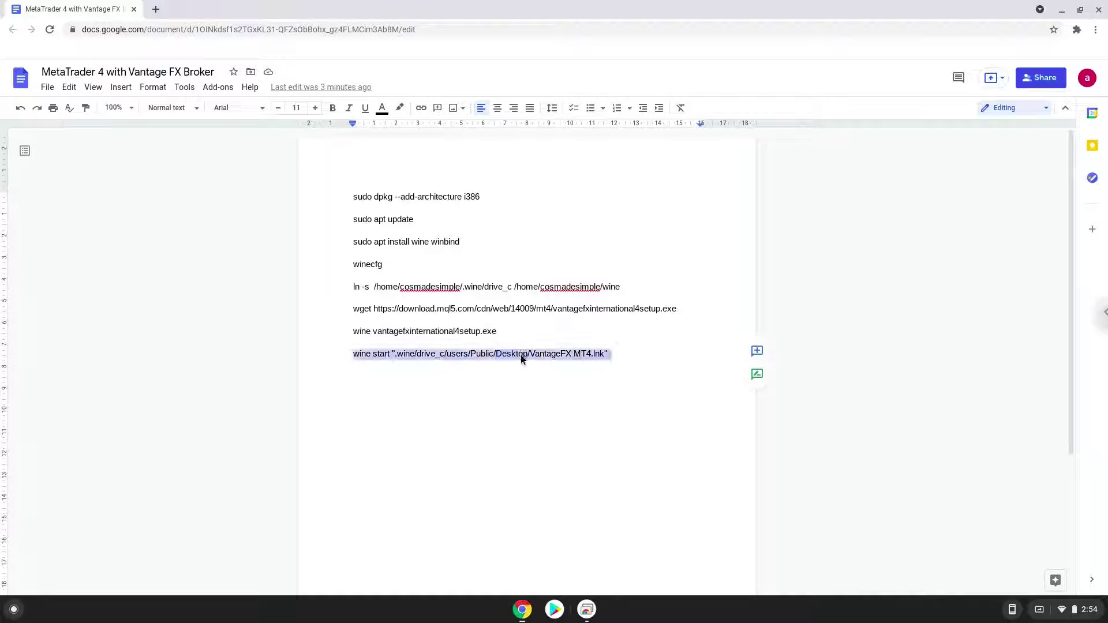
pyautogui.rightClick(520, 354)
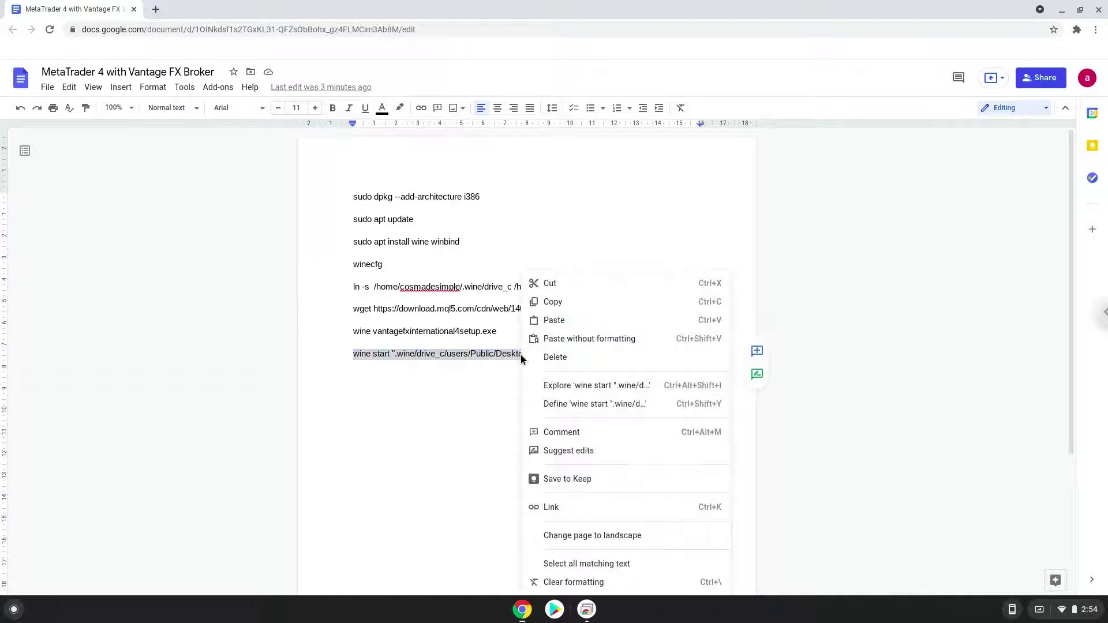
pyautogui.click(558, 306)
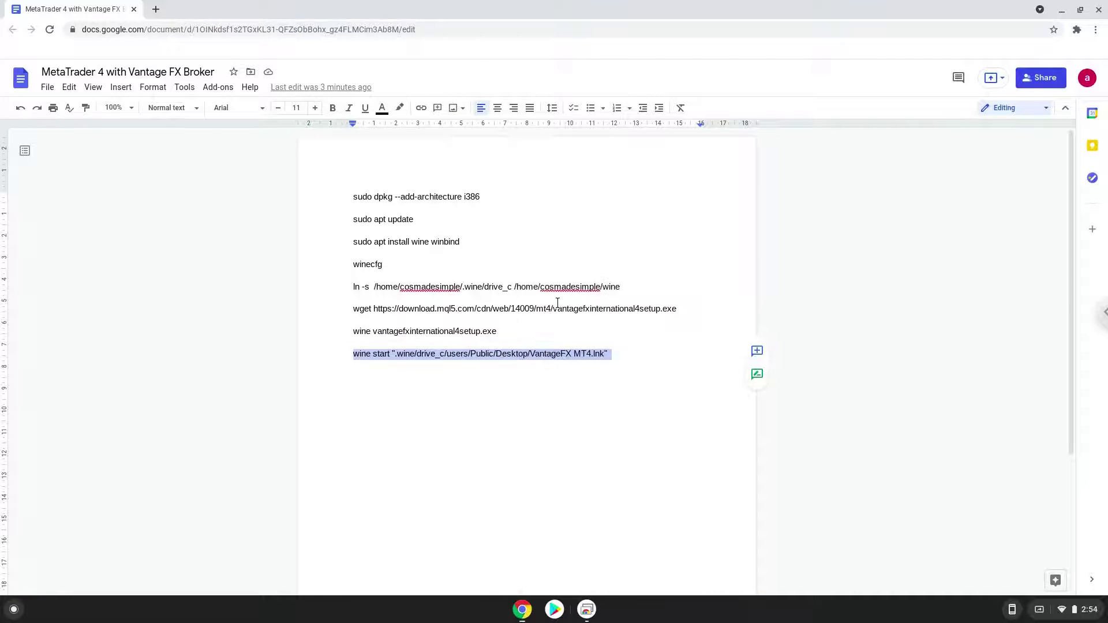
# Run the copied "wine start" command for VantageFX MT4.lnk in a new Terminal, and minimize the Terminal and document windows
pyautogui.click(18, 609)
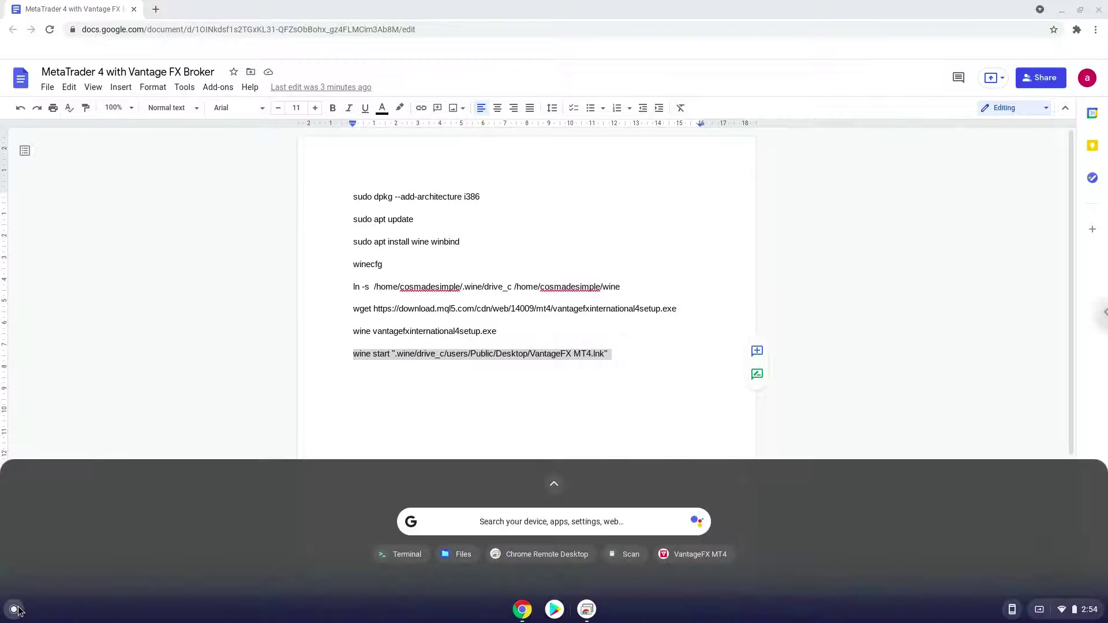
pyautogui.write('te')
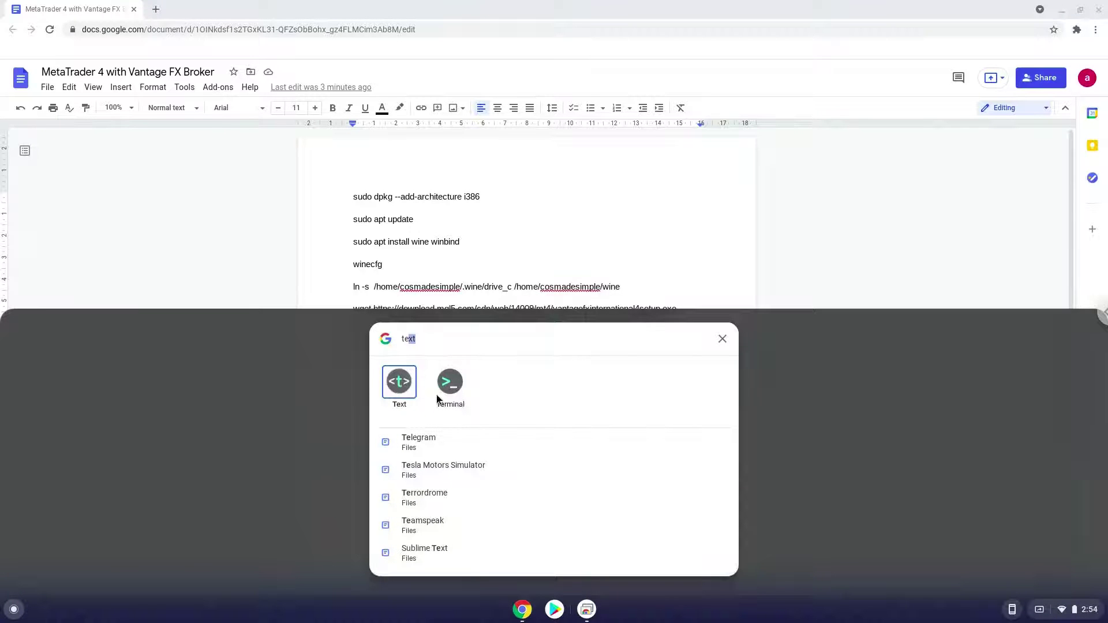
pyautogui.click(450, 381)
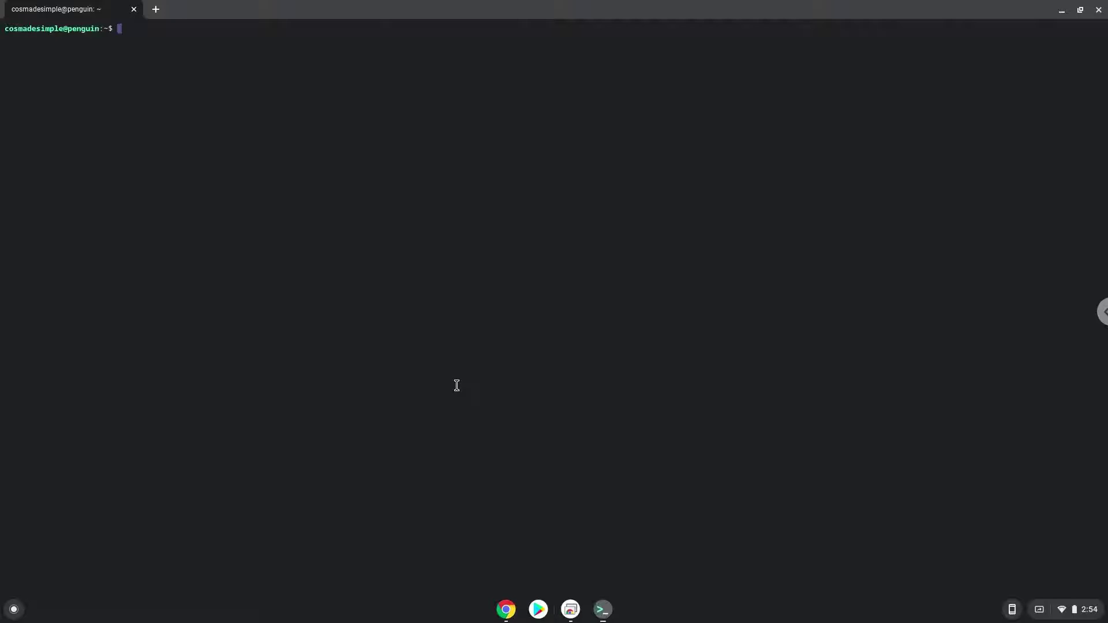
pyautogui.hotkey('ctrl', 'shift', 'v')
pyautogui.press('Return')
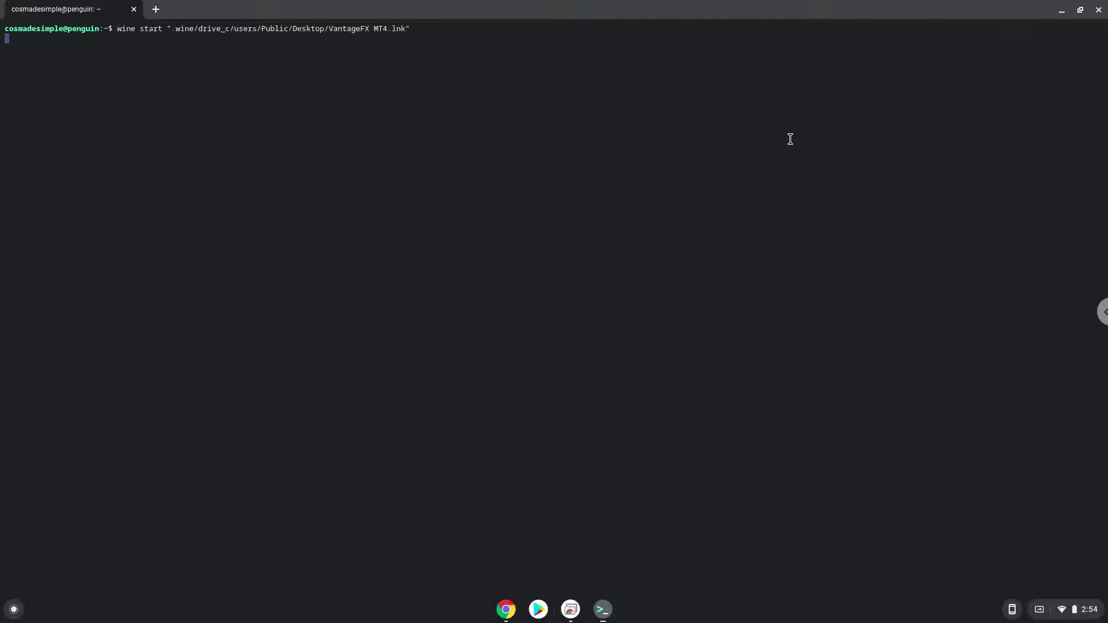
pyautogui.click(1061, 13)
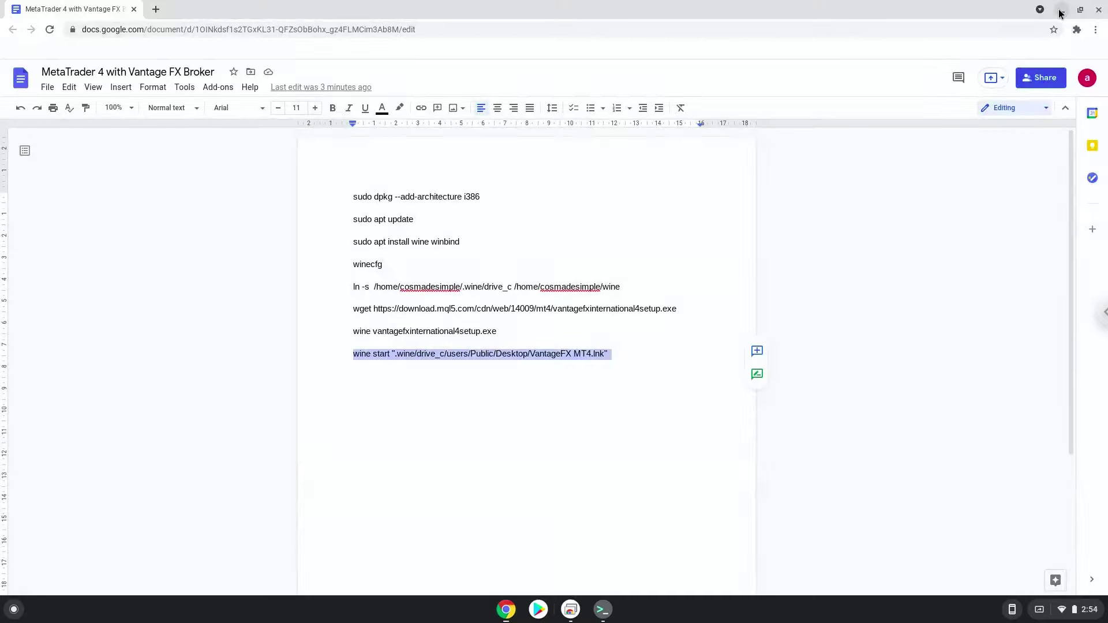
pyautogui.click(1060, 12)
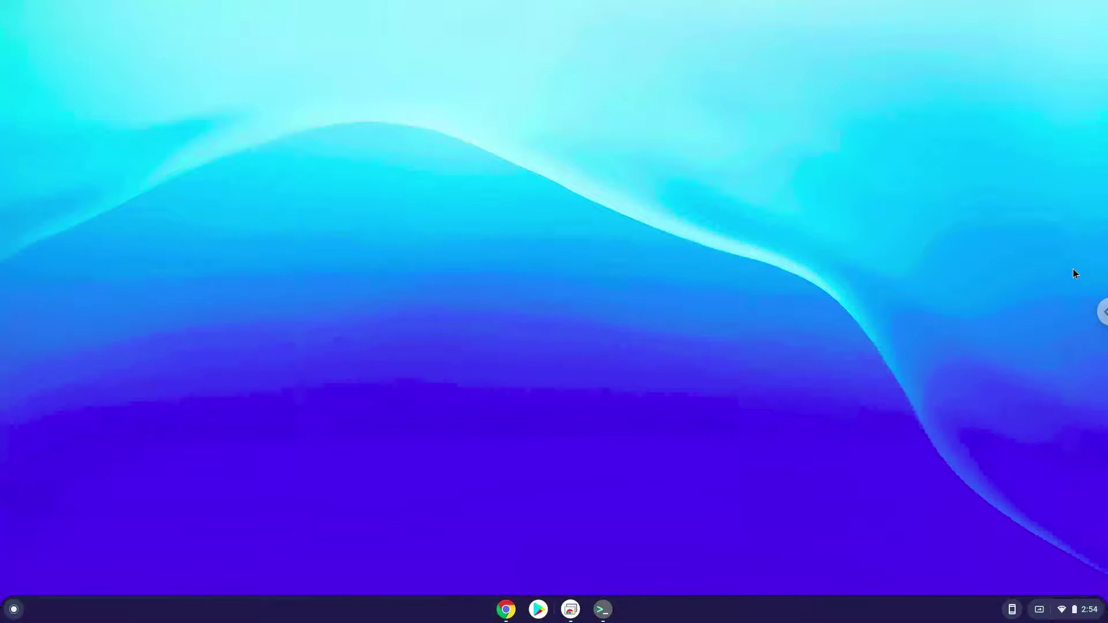